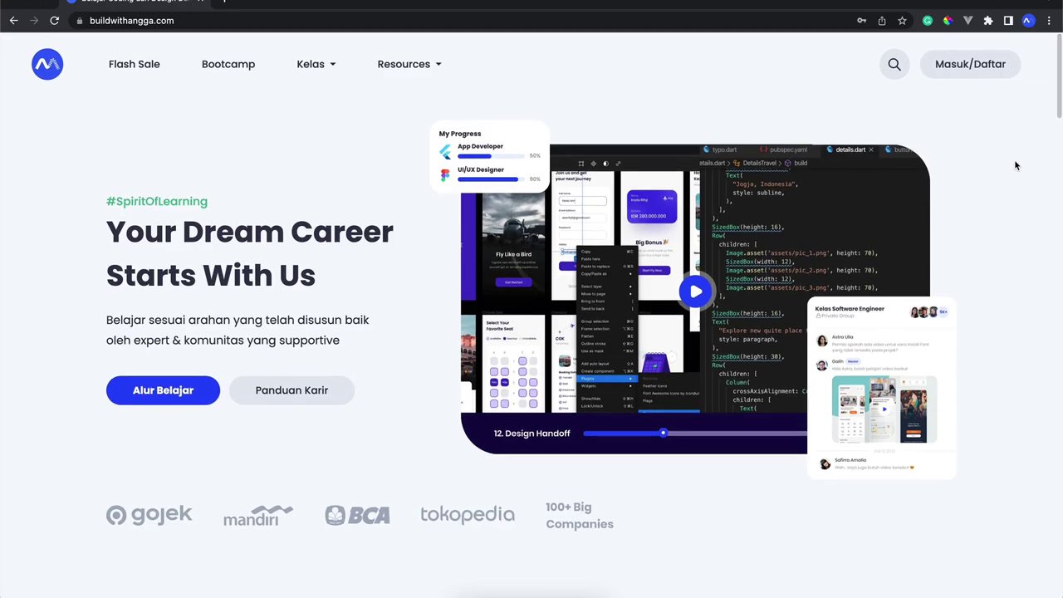
# Step: Open the sign-in form and sign in to the site with the Google account
pyautogui.click(975, 68)
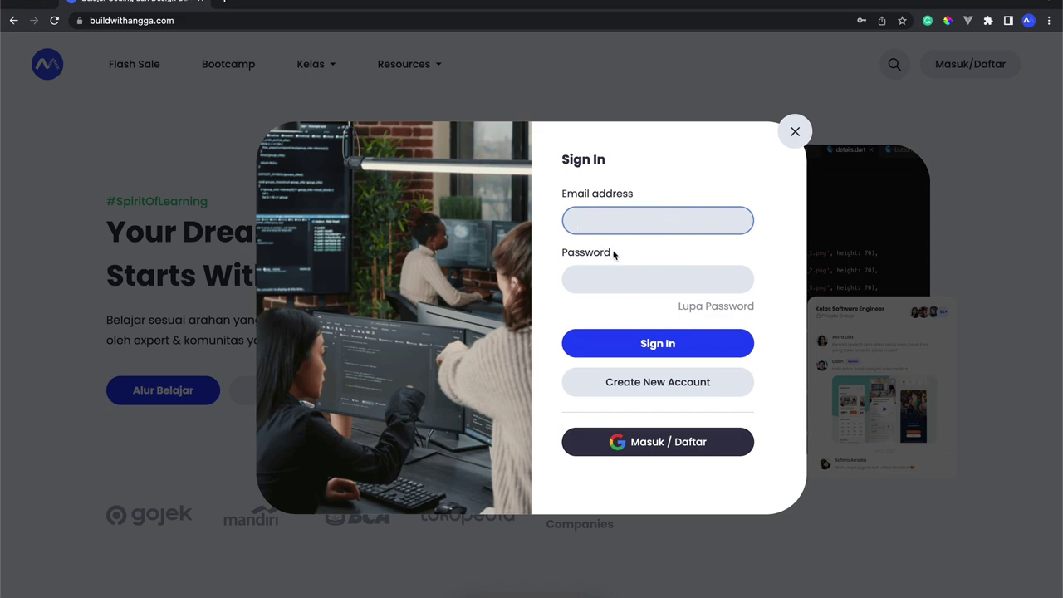
pyautogui.click(643, 447)
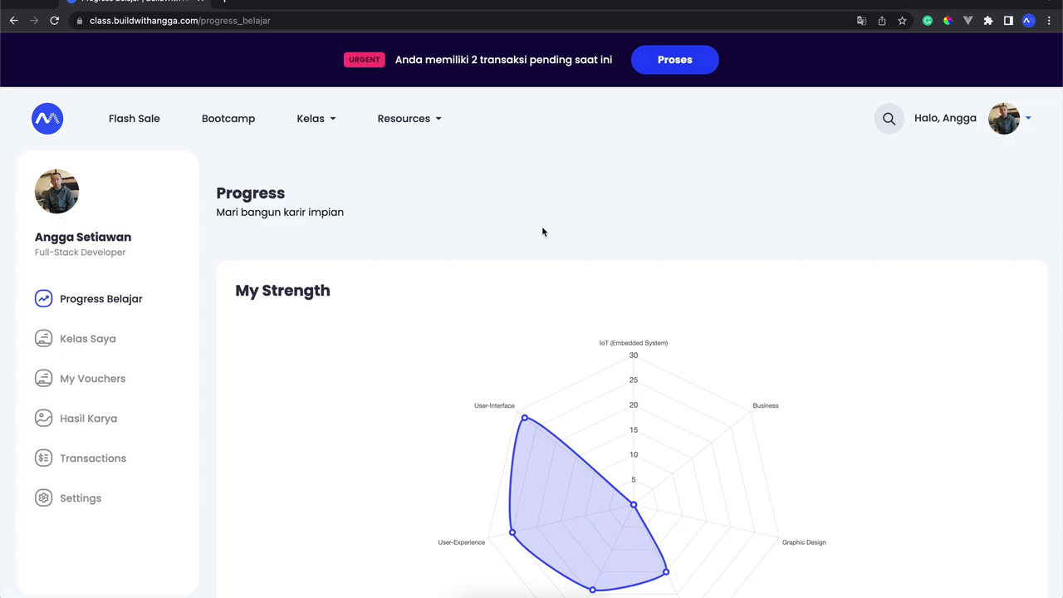
pyautogui.scroll(-2, 503, 224)
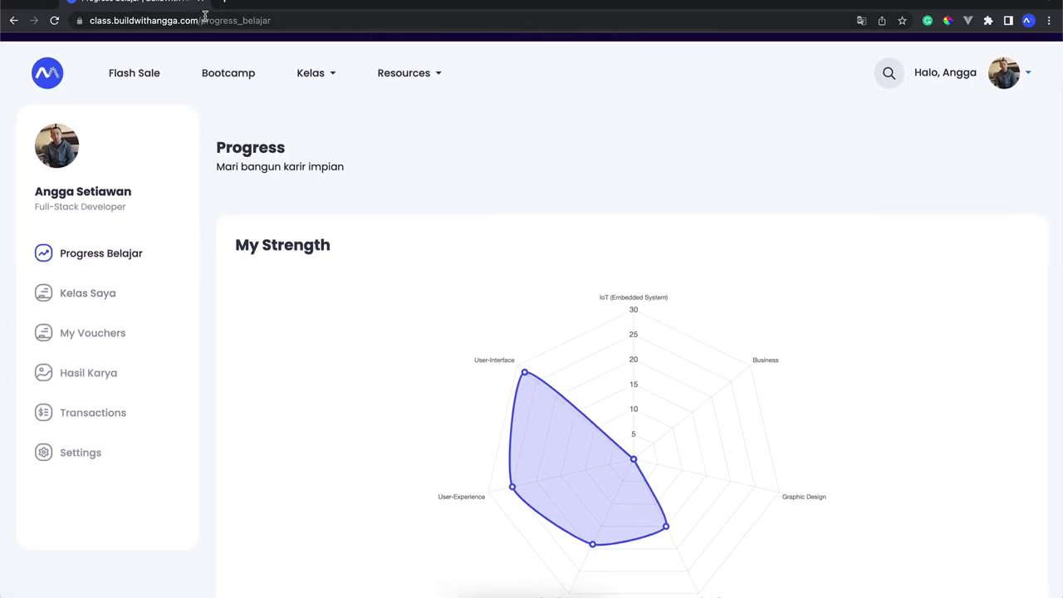
# Step: Go to the Kelas Saya page by changing the end of the page address to kelas_saya
pyautogui.moveTo(201, 20); pyautogui.dragTo(297, 20)
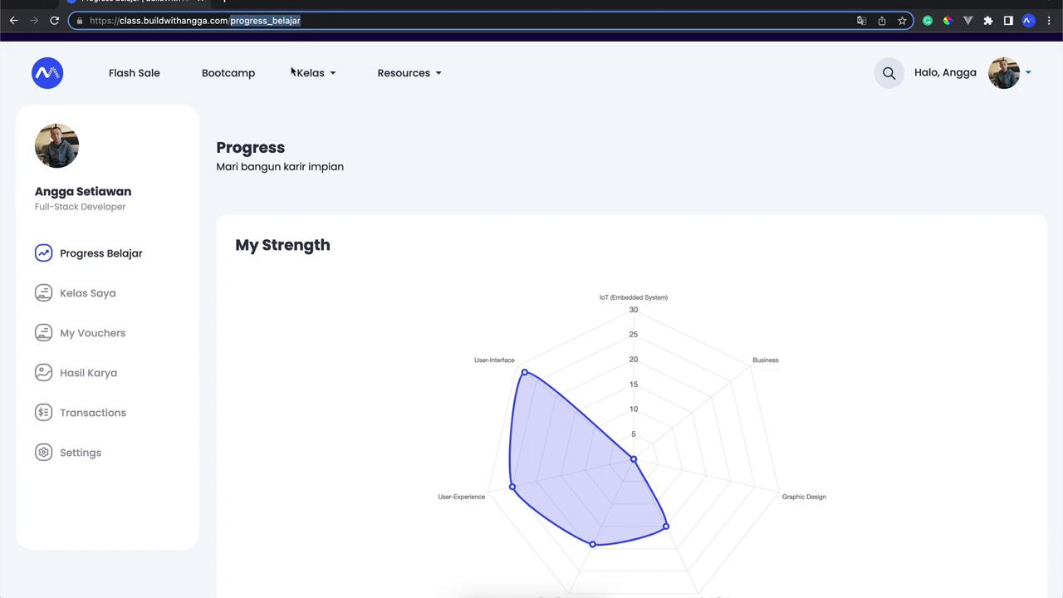
pyautogui.write('kelas_s')
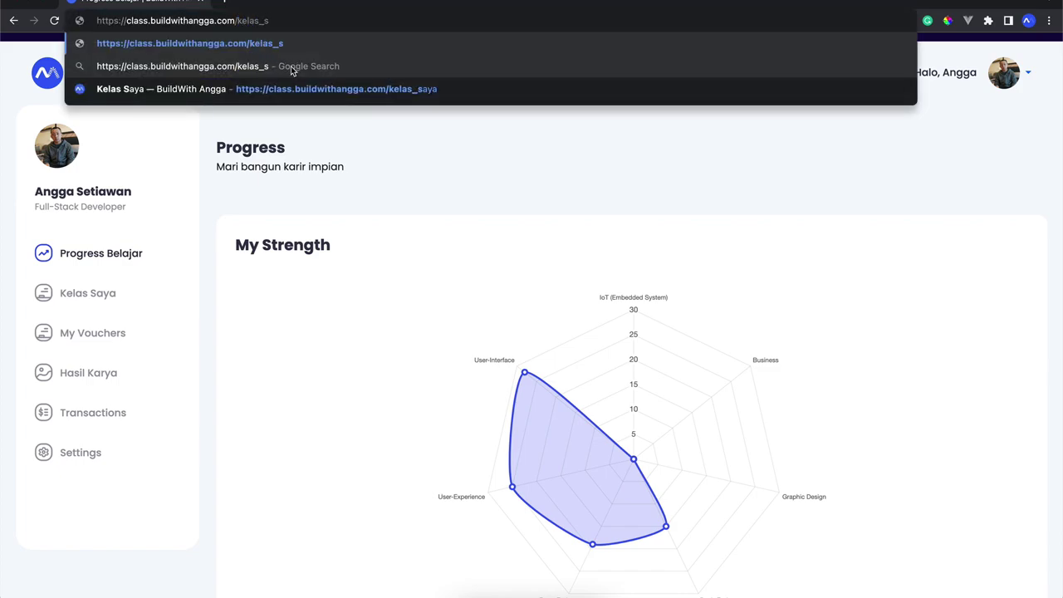
pyautogui.write('aya')
pyautogui.press('Return')
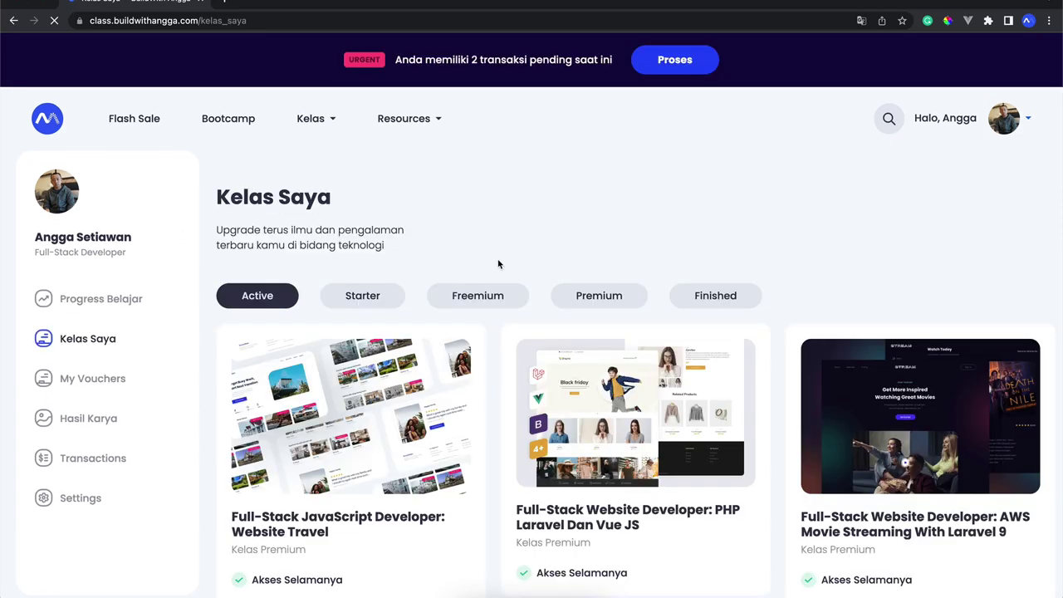
# Step: Open the class "Complete Freelancer UI/UX & Illustration Designer" from the owned classes and start learning it
pyautogui.scroll(-3, 499, 266)
pyautogui.scroll(-10, 498, 274)
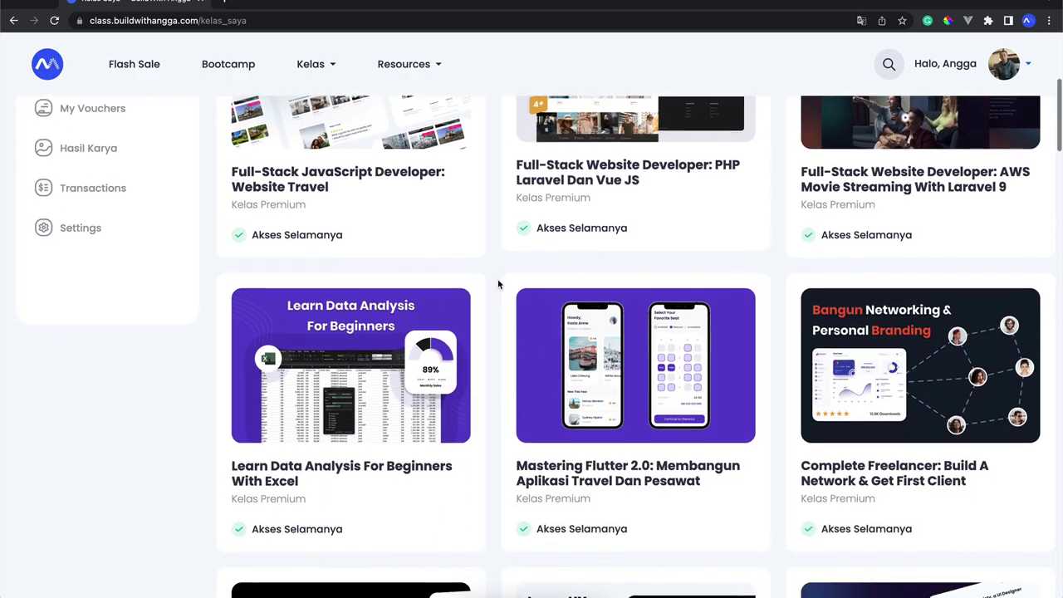
pyautogui.scroll(-12, 498, 284)
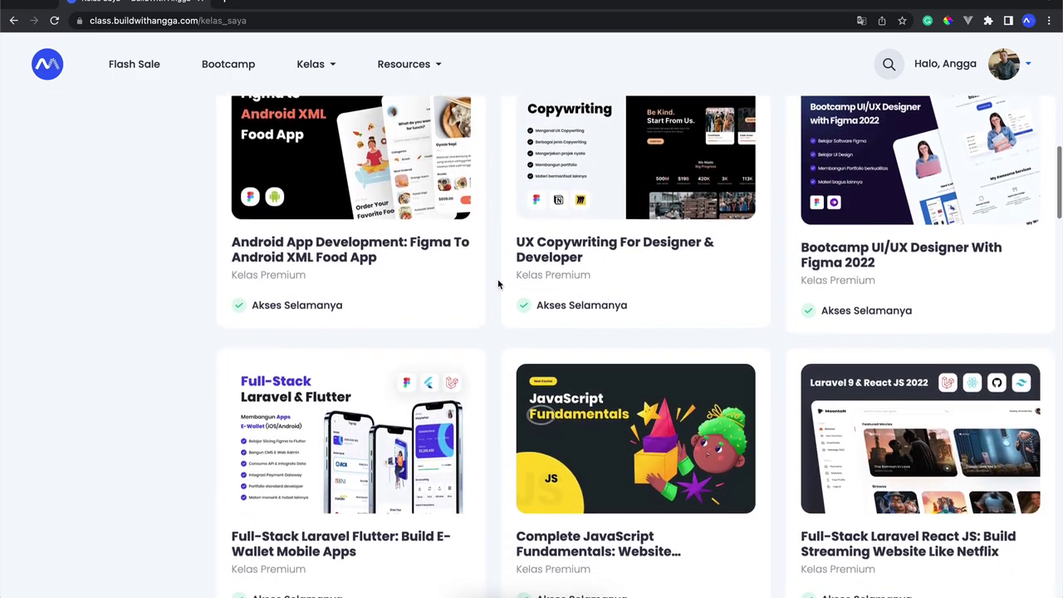
pyautogui.scroll(-4, 498, 284)
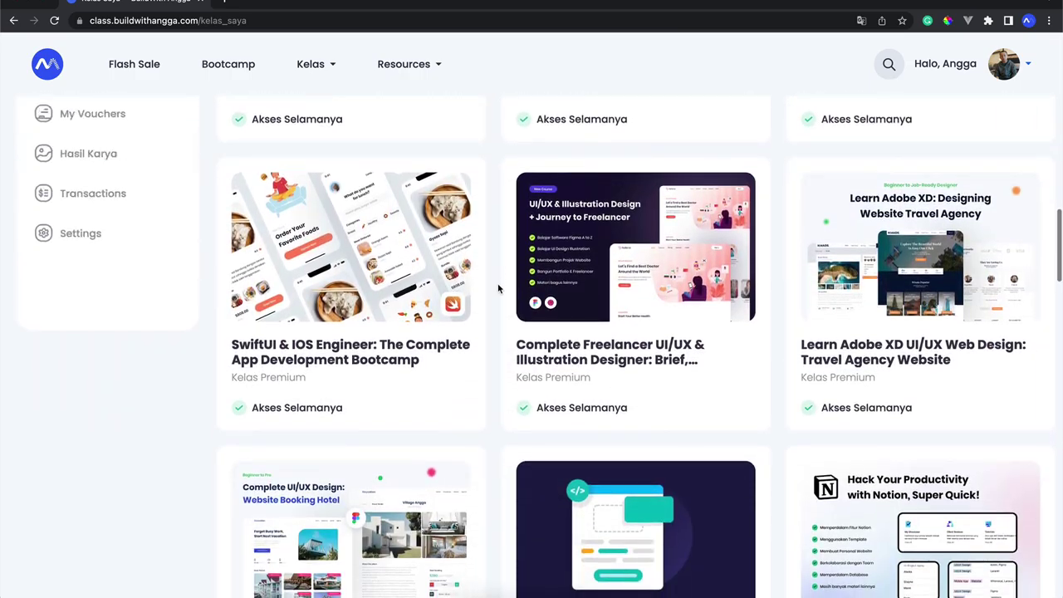
pyautogui.scroll(-1, 631, 349)
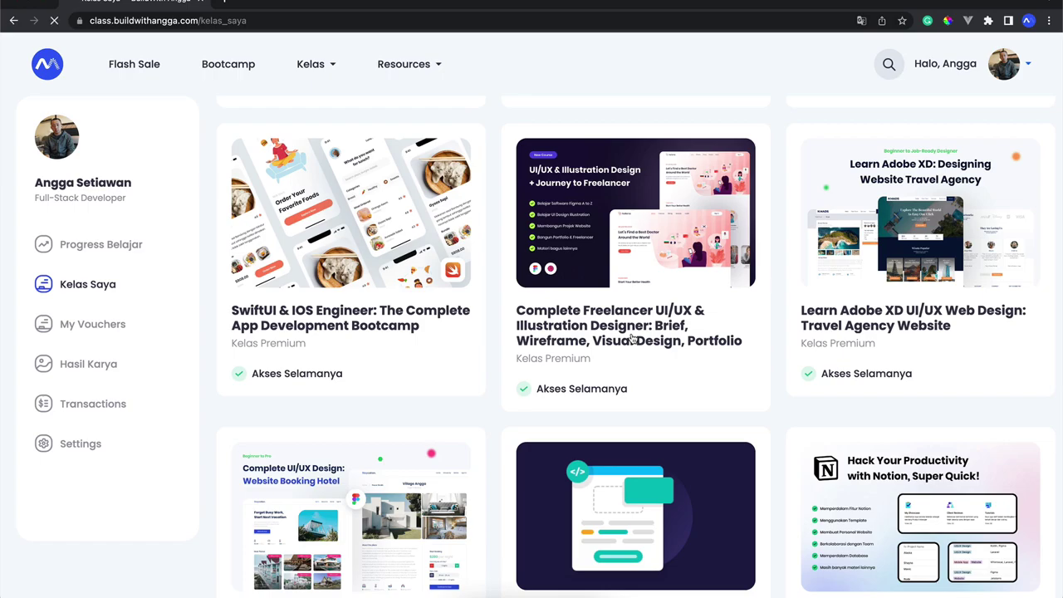
pyautogui.click(633, 338)
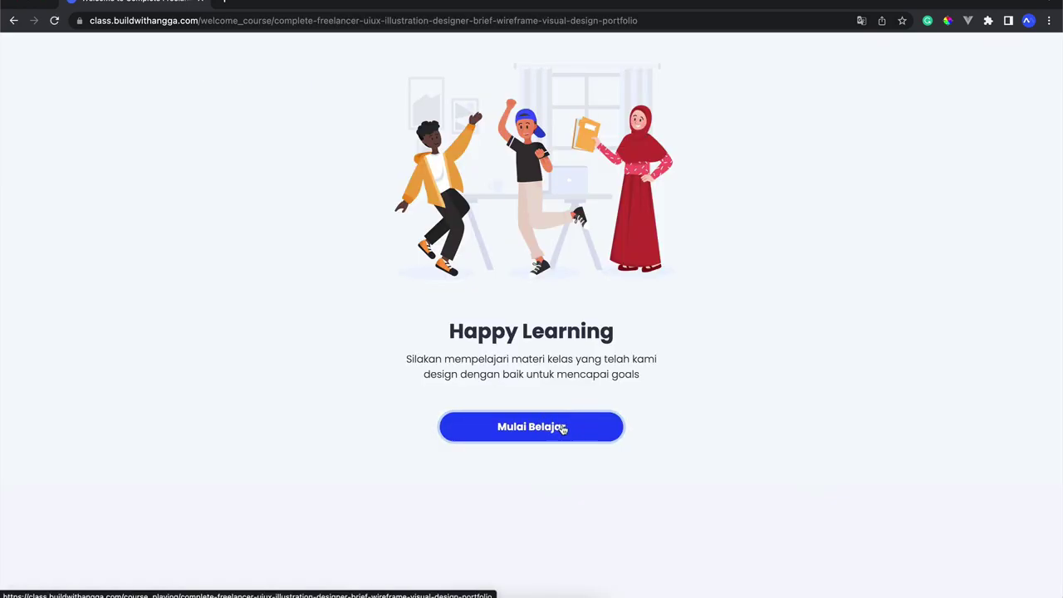
pyautogui.click(553, 427)
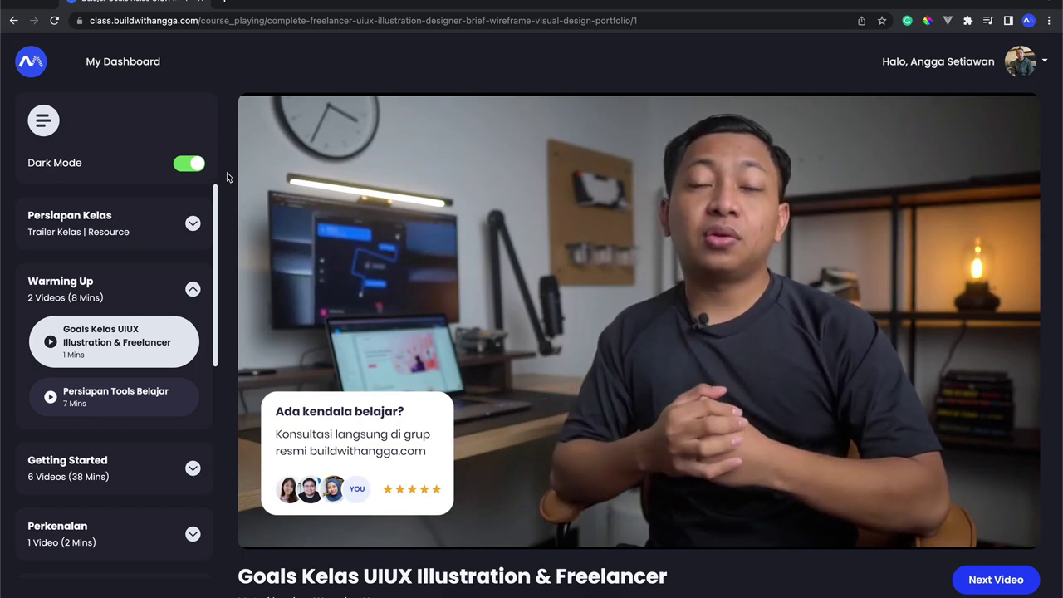
# Step: Expand the Persiapan Kelas section of the class and open its Forum Diskusi
pyautogui.scroll(-1, 228, 177)
pyautogui.scroll(1, 228, 176)
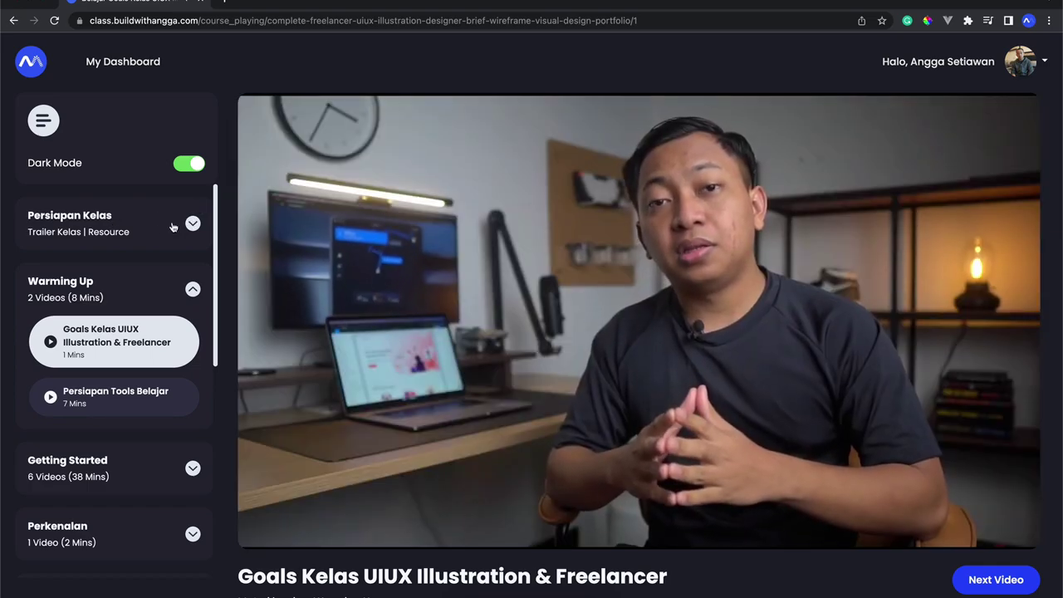
pyautogui.click(176, 225)
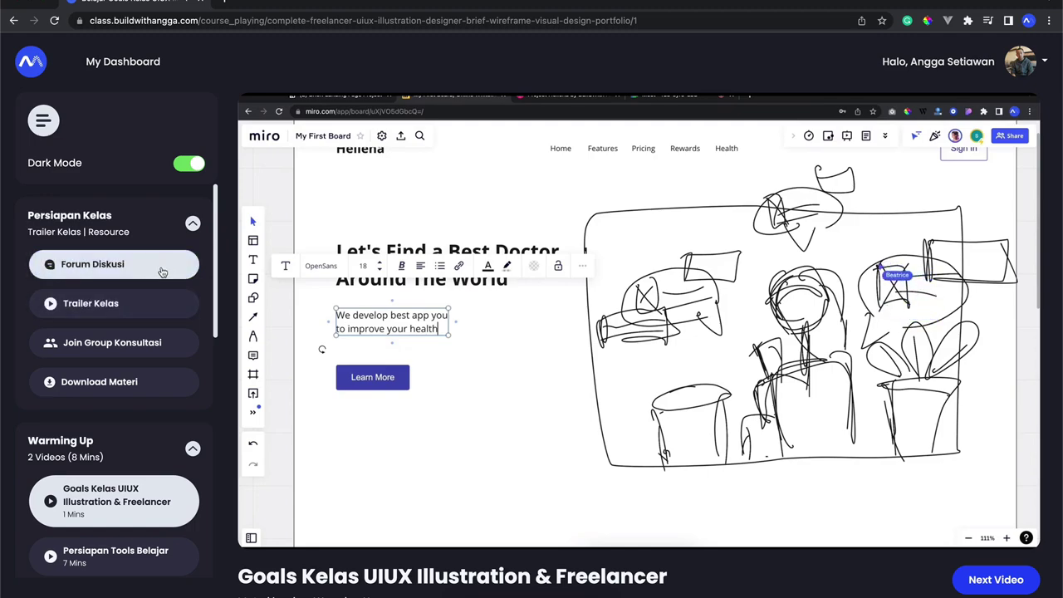
pyautogui.click(157, 266)
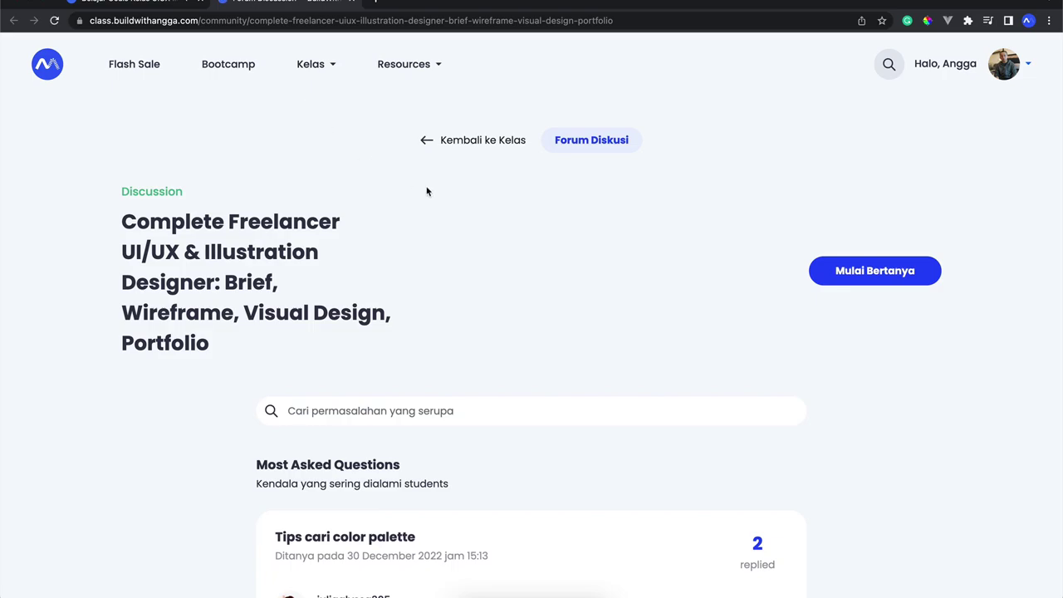
# Step: Look through the forum's most asked and newest questions and open "Tips cari color palette" under Newest Questions
pyautogui.scroll(-5, 536, 267)
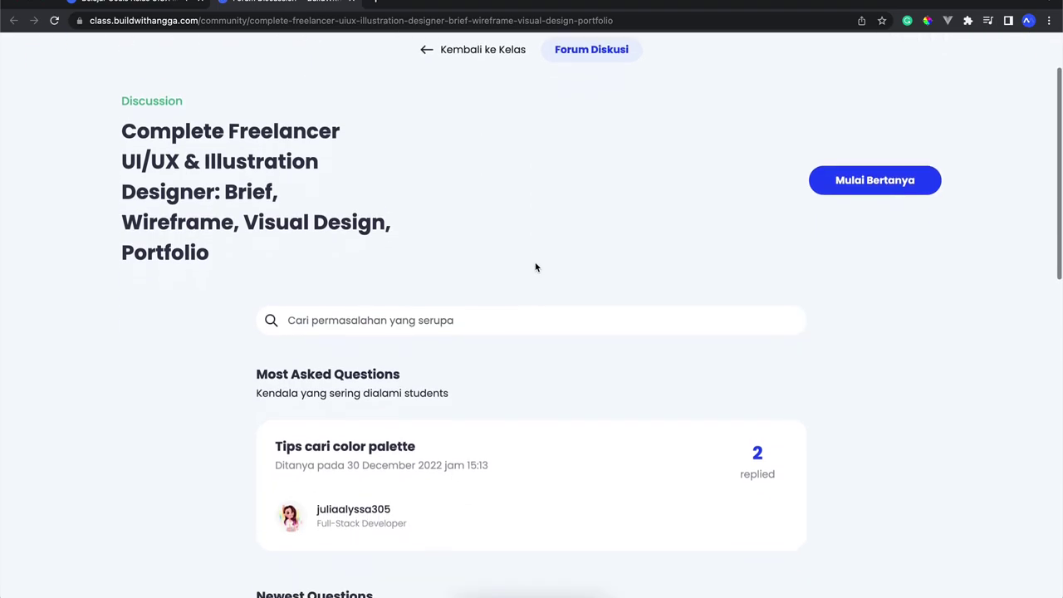
pyautogui.scroll(-4, 538, 303)
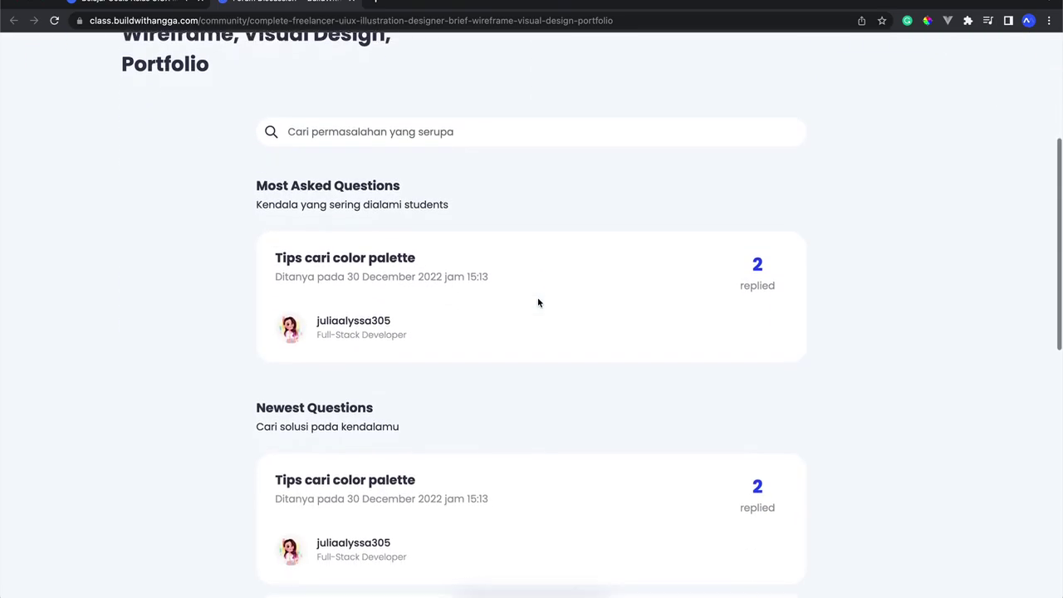
pyautogui.scroll(-1, 538, 303)
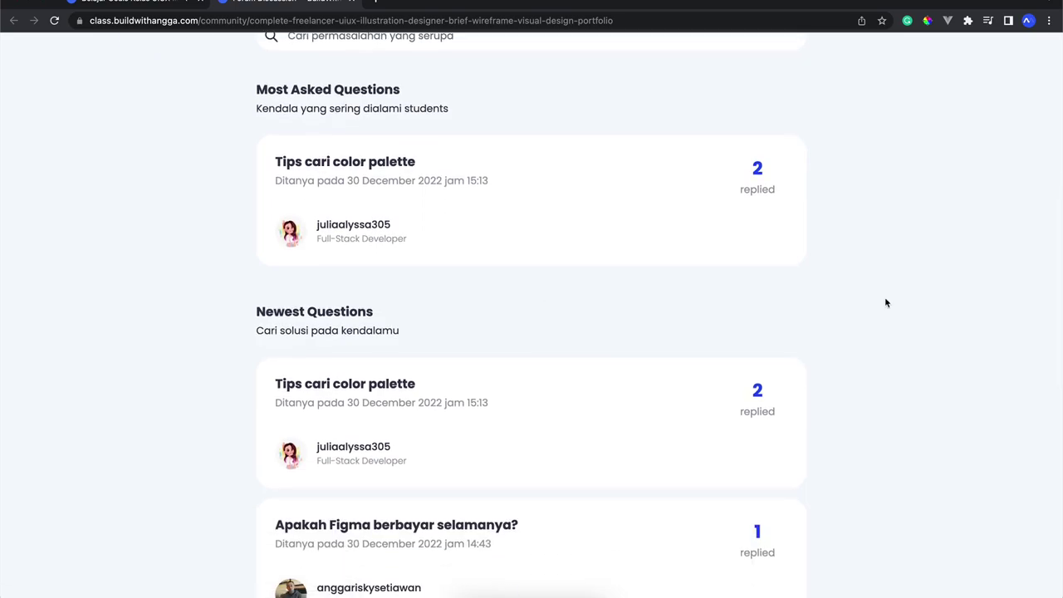
pyautogui.scroll(-3, 886, 301)
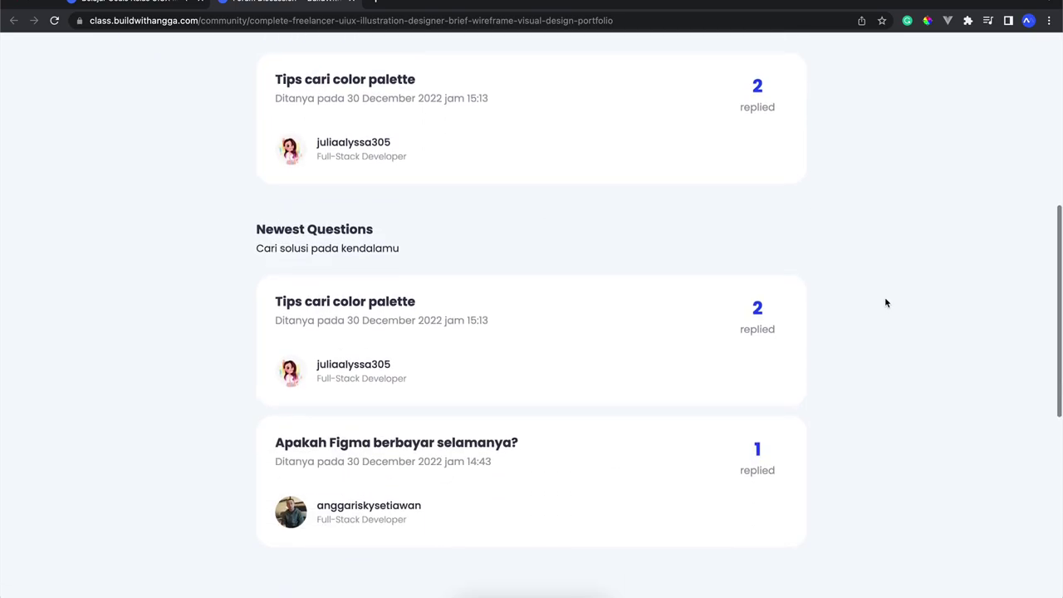
pyautogui.scroll(2, 885, 297)
pyautogui.scroll(-1, 885, 296)
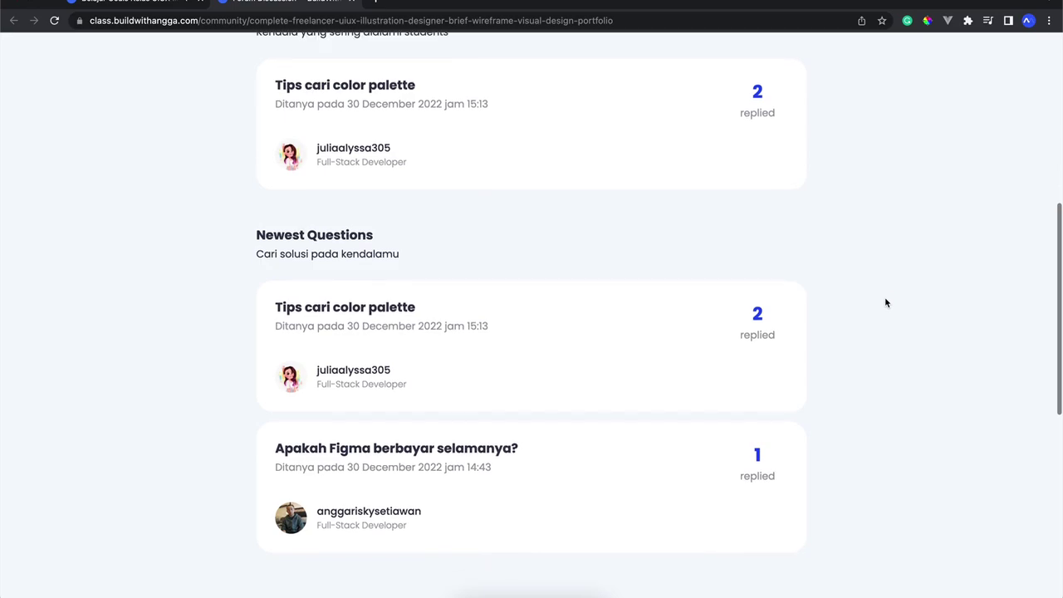
pyautogui.scroll(-1, 557, 274)
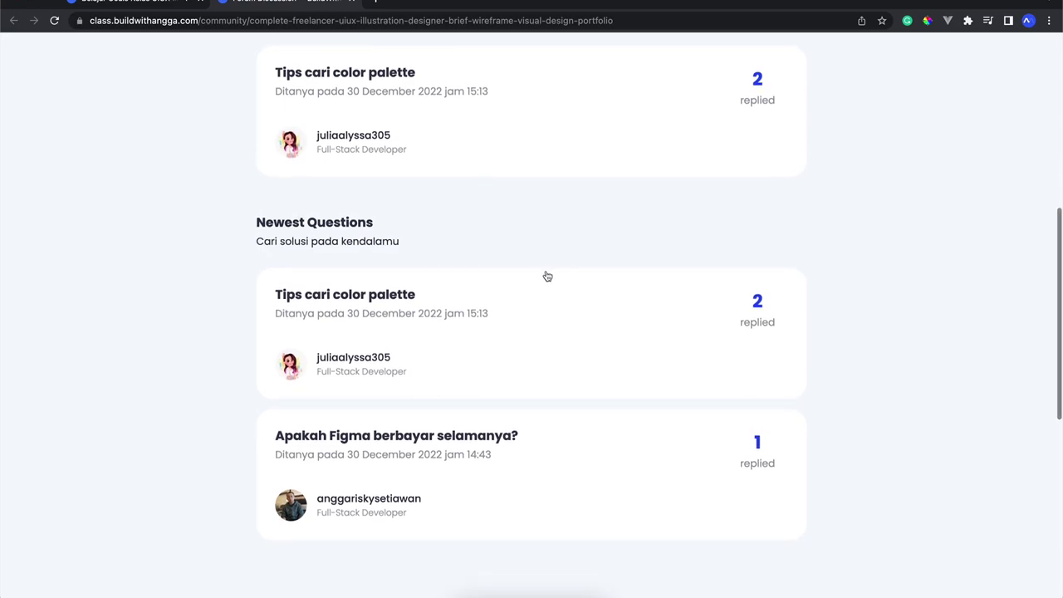
pyautogui.click(388, 296)
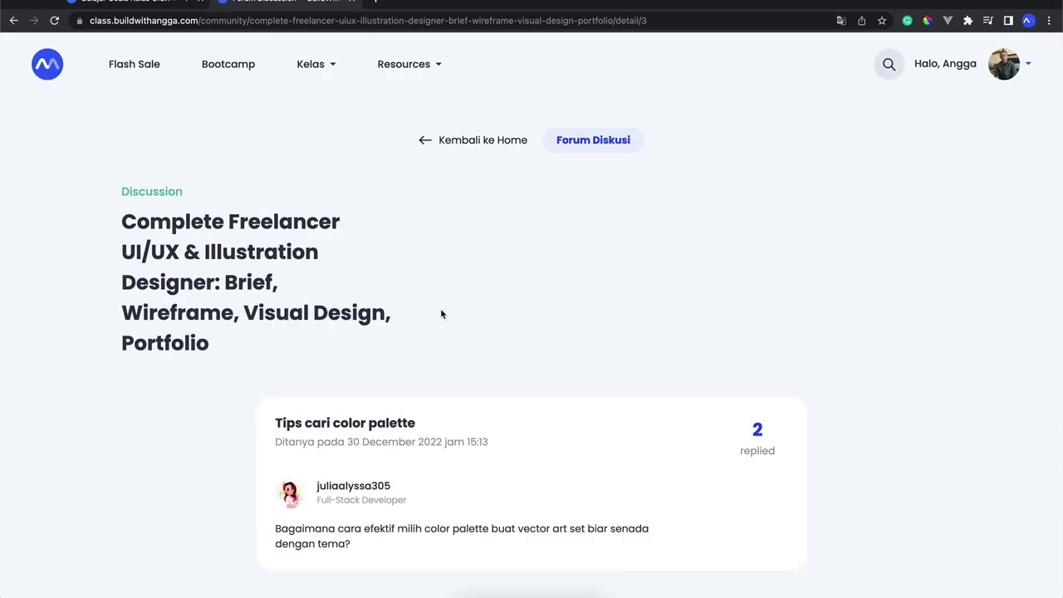
# Step: Read the color palette question and its replies, including the most liked answer and the mentor's answer
pyautogui.scroll(-4, 441, 314)
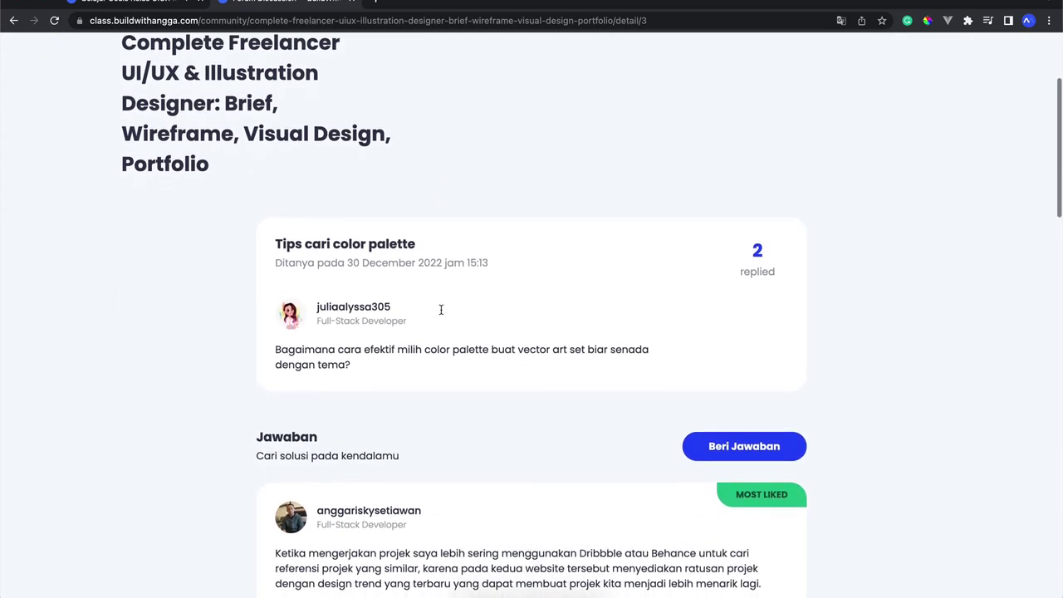
pyautogui.scroll(3, 368, 358)
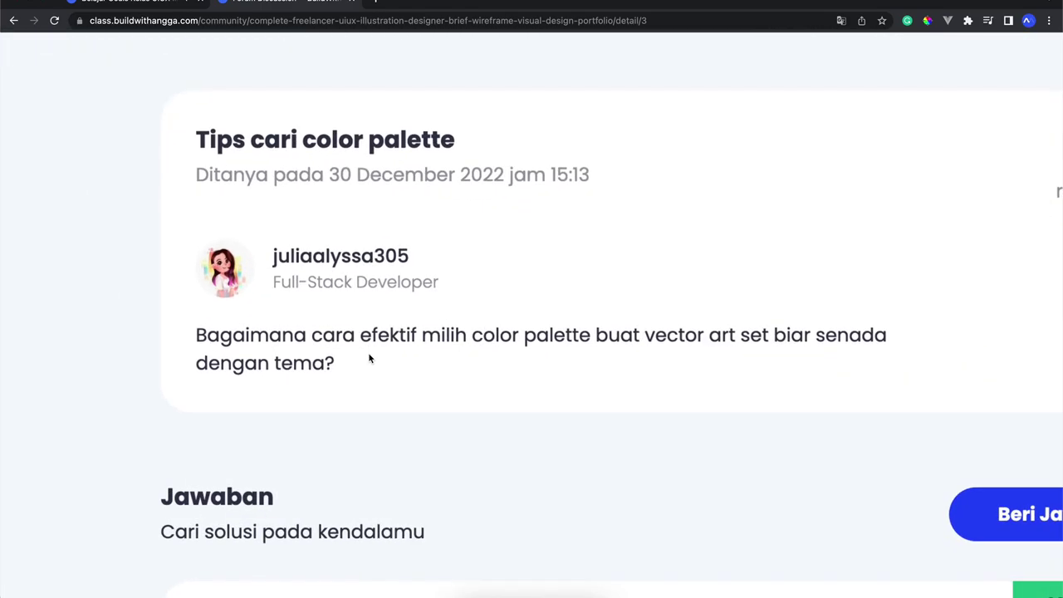
pyautogui.hscroll(2, 568, 346)
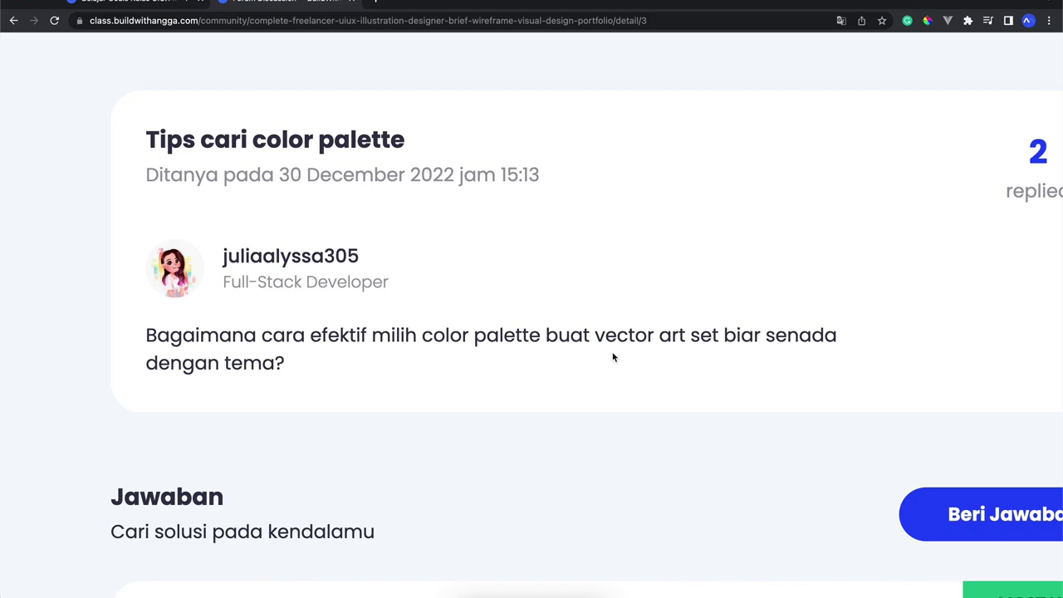
pyautogui.scroll(-3, 611, 350)
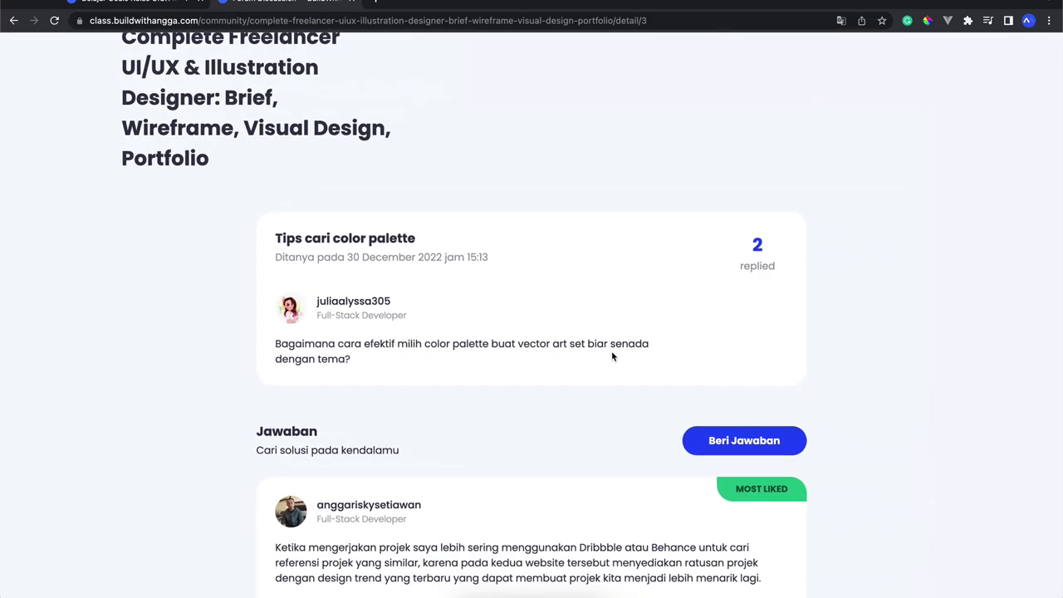
pyautogui.scroll(-3, 574, 358)
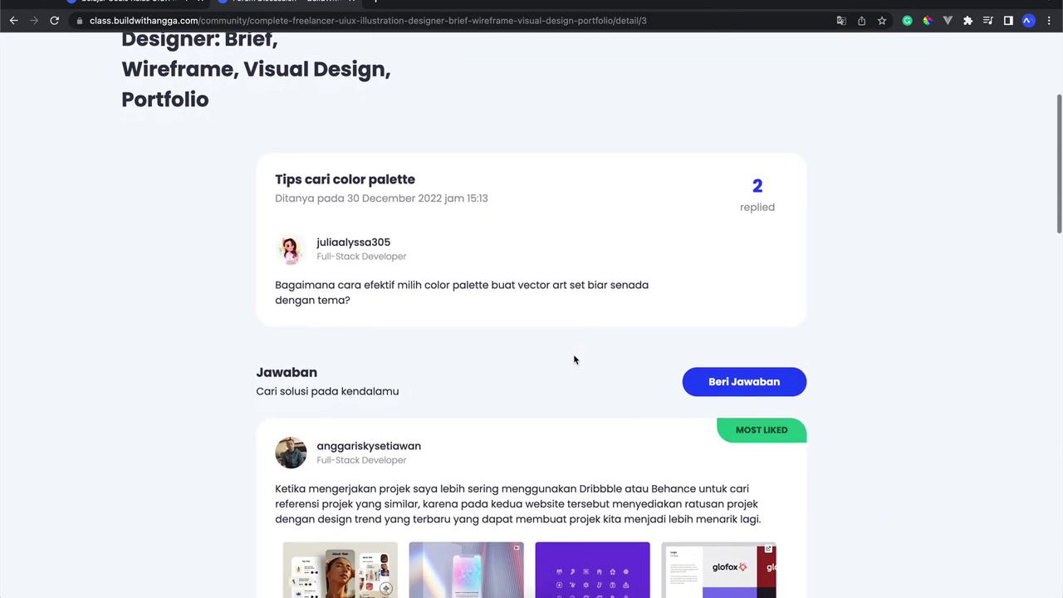
pyautogui.scroll(-3, 577, 368)
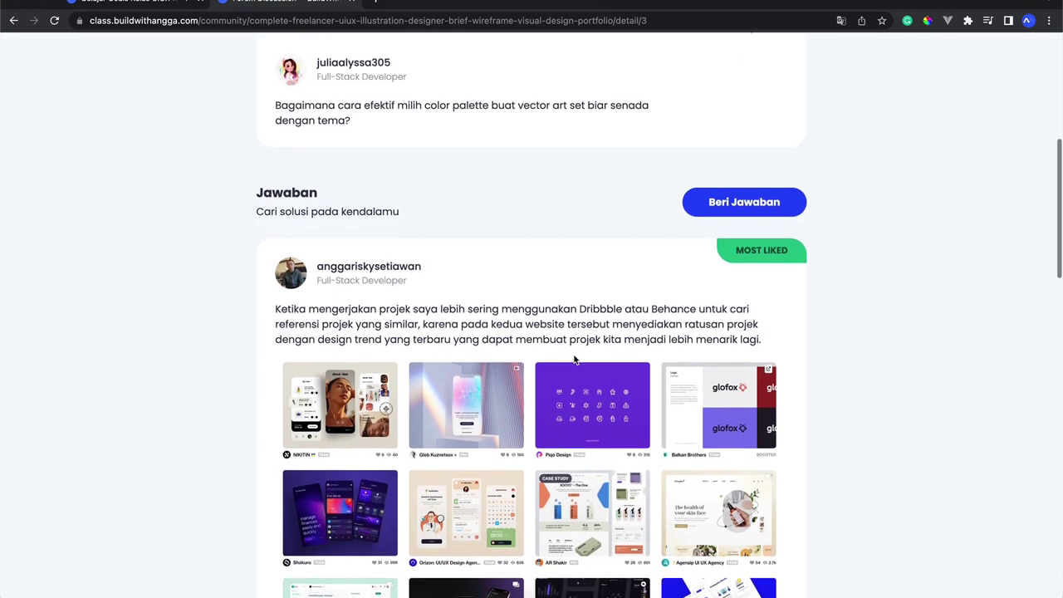
pyautogui.moveTo(355, 267); pyautogui.dragTo(445, 297)
pyautogui.scroll(-6, 458, 300)
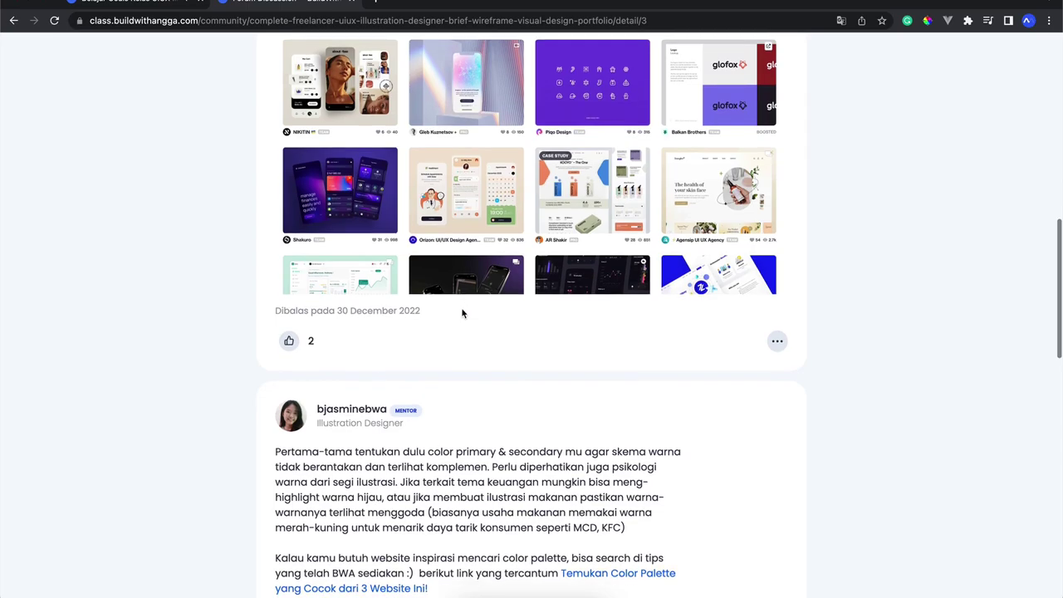
pyautogui.scroll(-7, 463, 307)
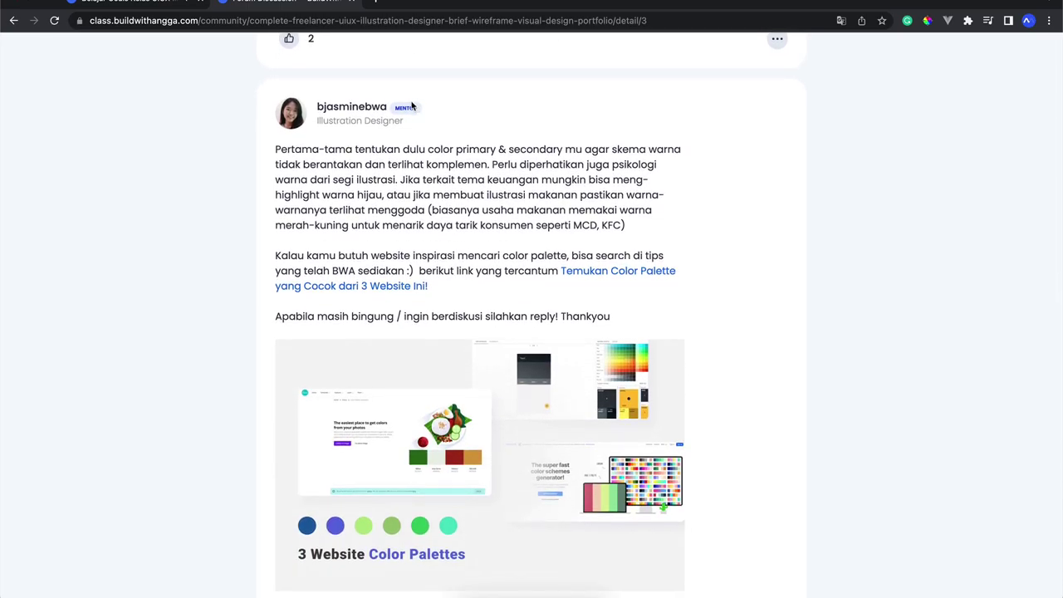
pyautogui.scroll(5, 412, 105)
pyautogui.scroll(-5, 410, 119)
pyautogui.scroll(7, 539, 234)
pyautogui.scroll(9, 539, 233)
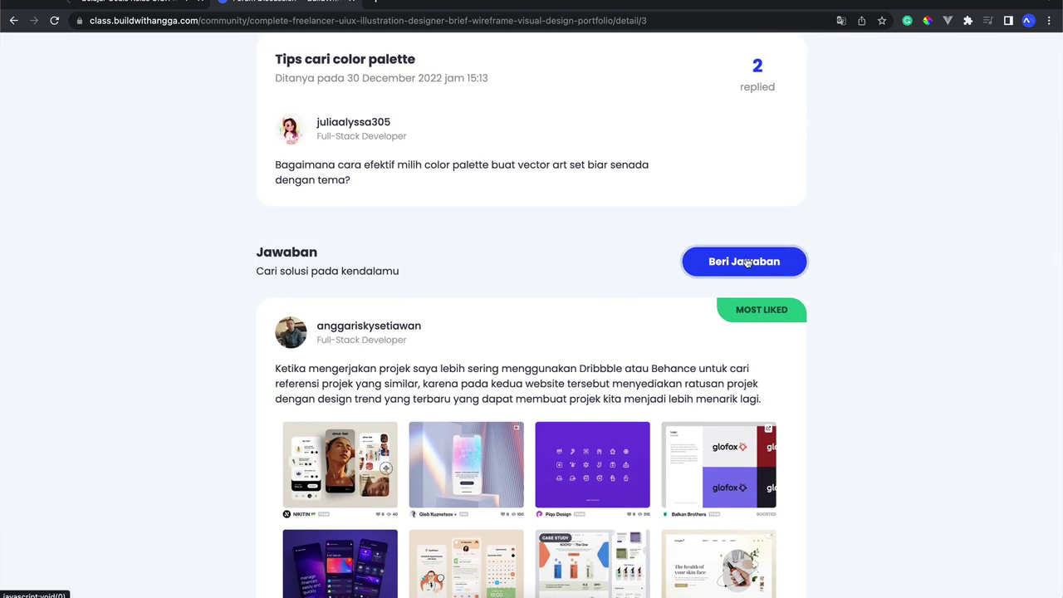
# Step: Open the answer form for the color palette question and look over its editor and submit option
pyautogui.click(747, 263)
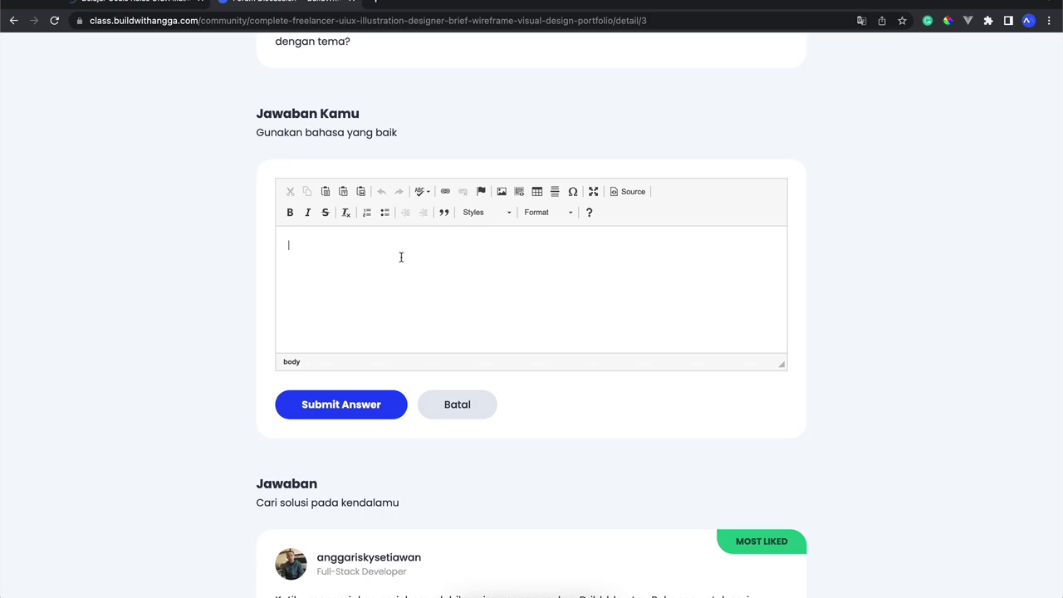
pyautogui.click(357, 413)
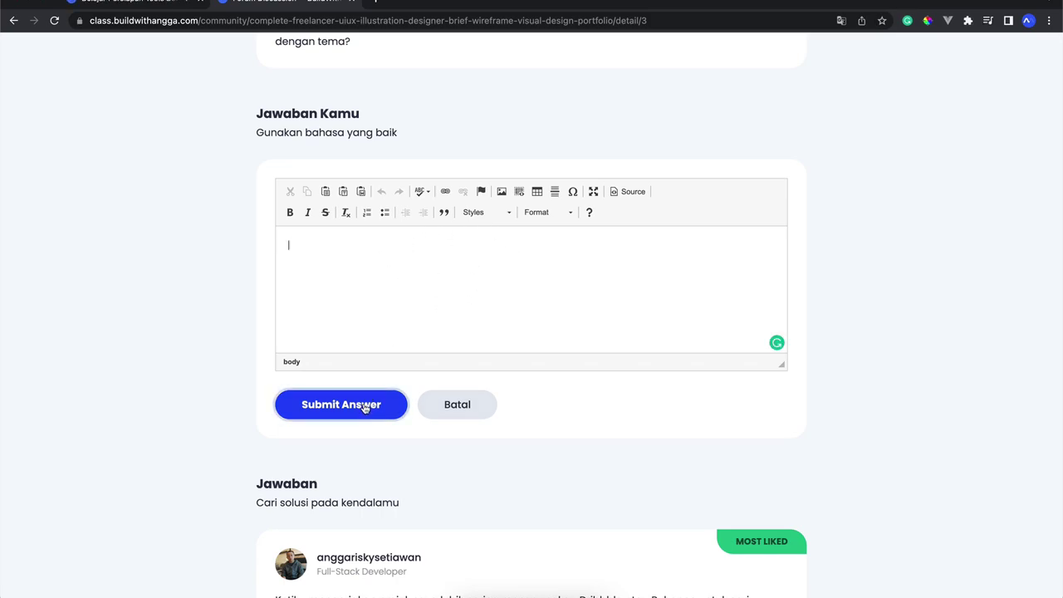
pyautogui.scroll(-3, 556, 309)
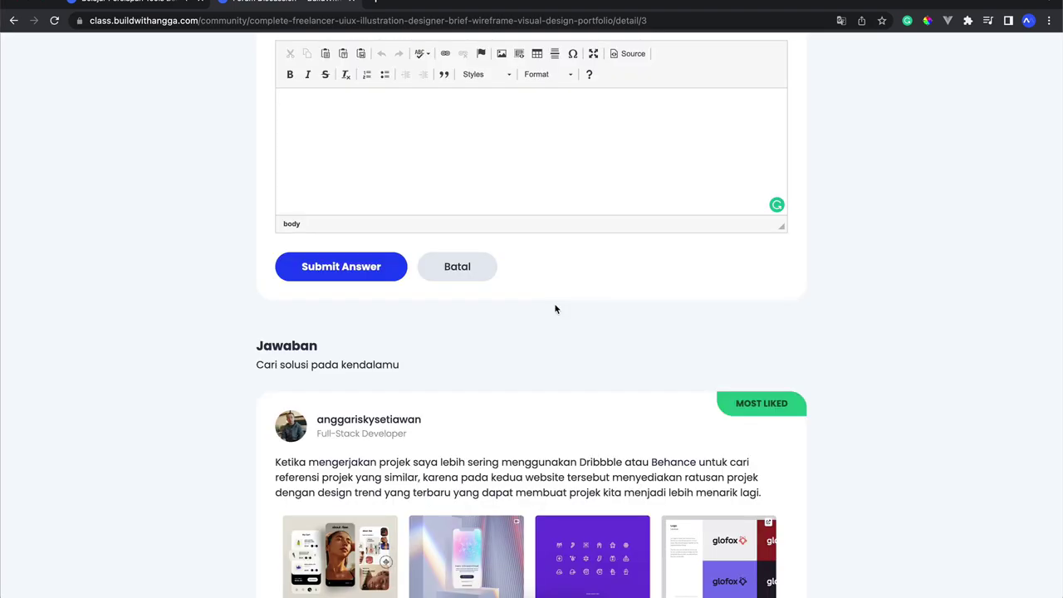
pyautogui.scroll(6, 556, 309)
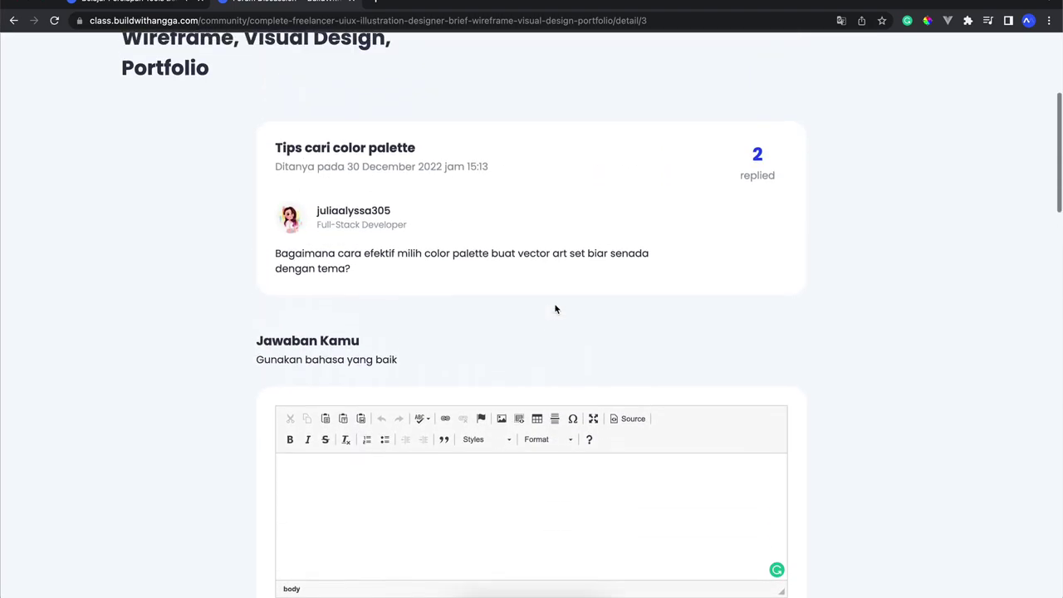
# Step: Return to the class forum's question list and start a new question titled "Cara Install Figma Pada Desktop?"
pyautogui.scroll(3, 555, 309)
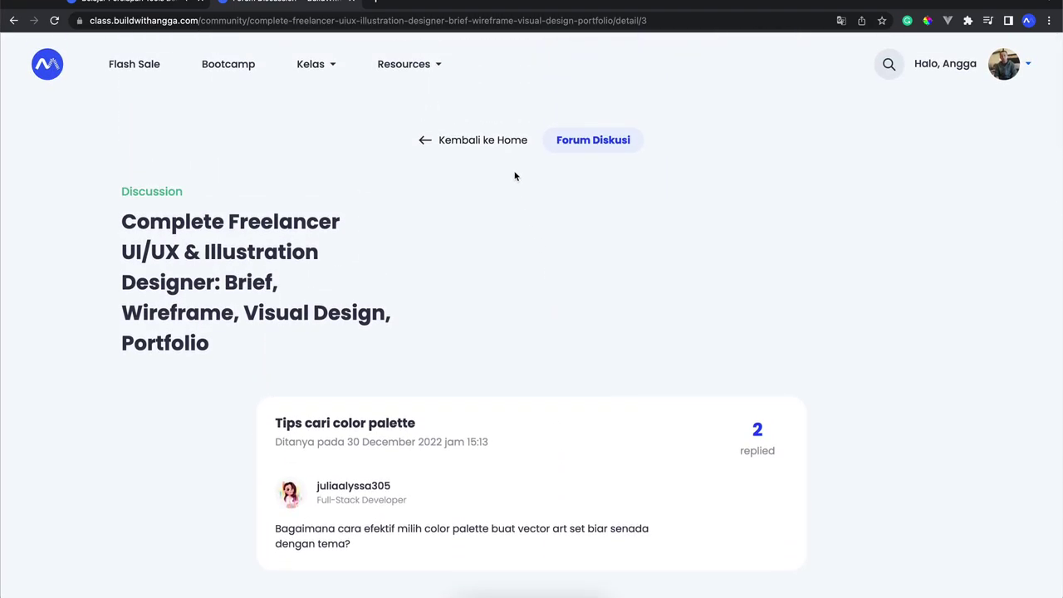
pyautogui.click(492, 142)
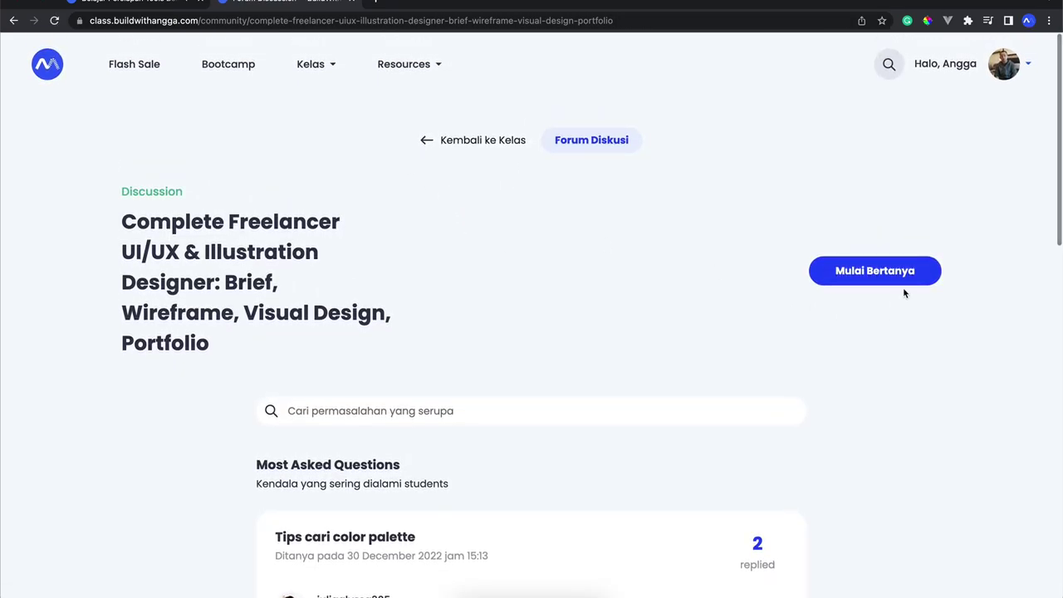
pyautogui.click(905, 272)
pyautogui.scroll(-4, 712, 326)
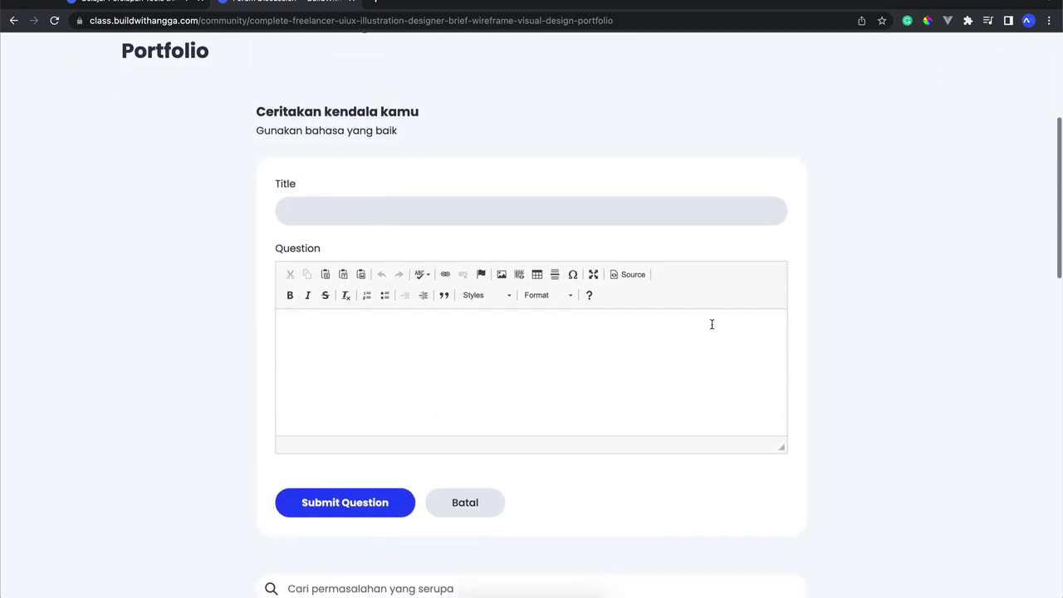
pyautogui.click(375, 203)
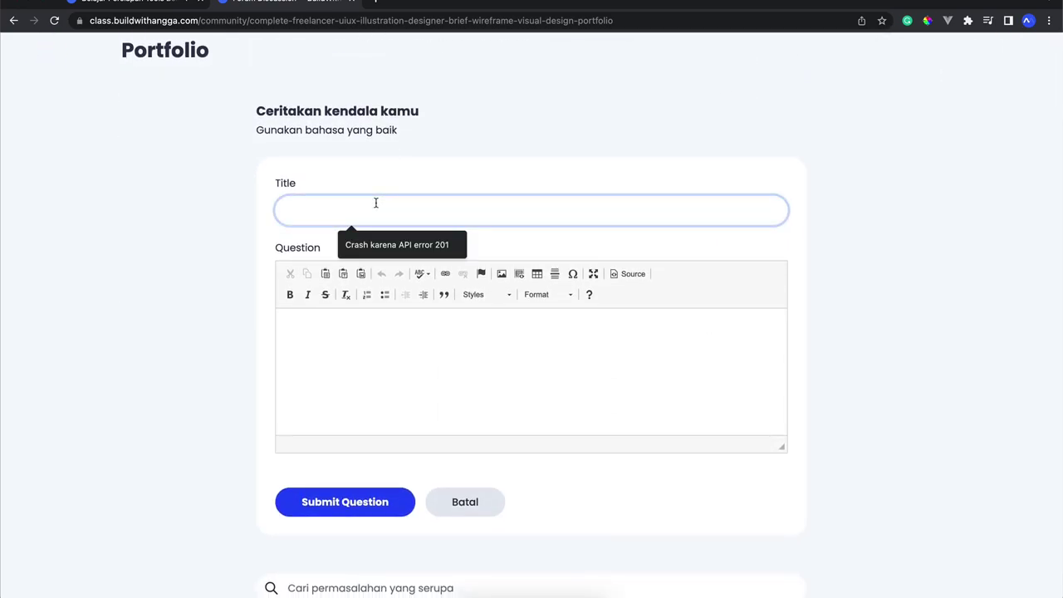
pyautogui.write('Cara Install Figma Pada Desktop?')
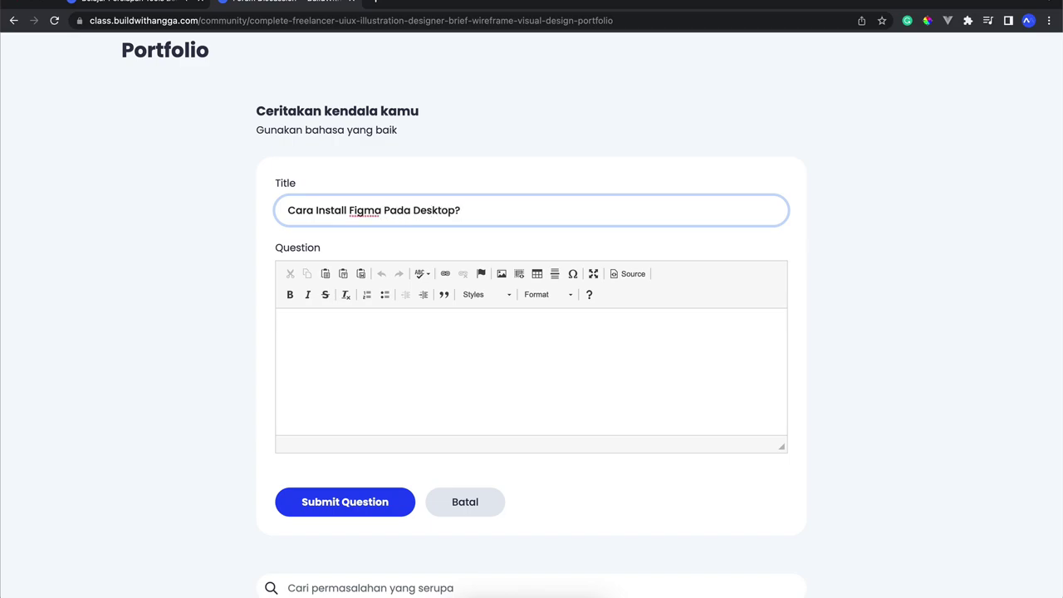
# Step: Enter the question text "Saya tidak ingin menggunakan Chrome karena berat jadi apakah bisa kita gunakan Figma layaknya aplikasi Desktop?"
pyautogui.scroll(-2, 531, 332)
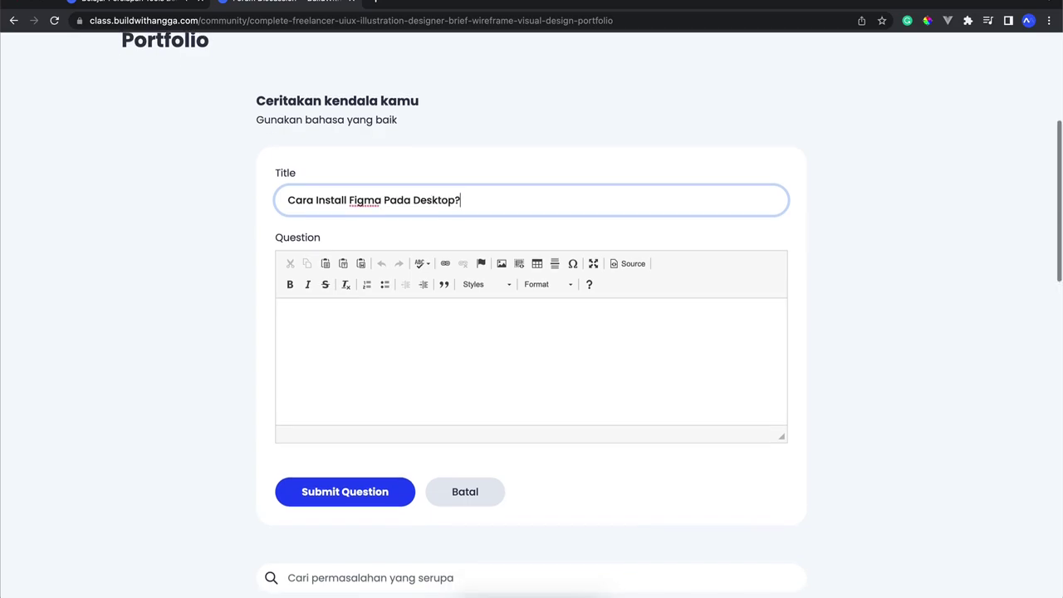
pyautogui.click(320, 328)
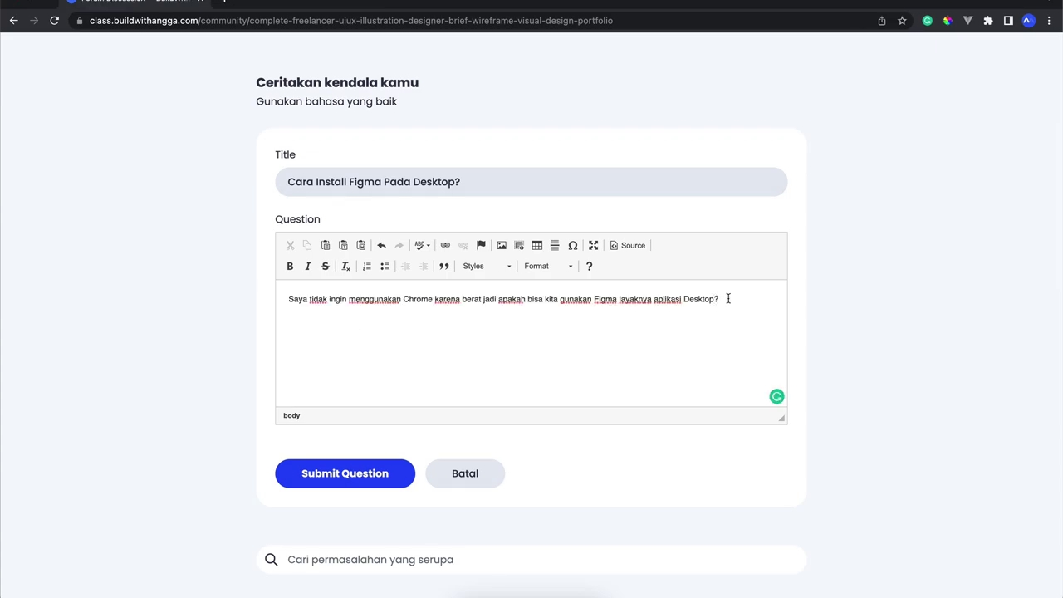
pyautogui.tripleClick(281, 304)
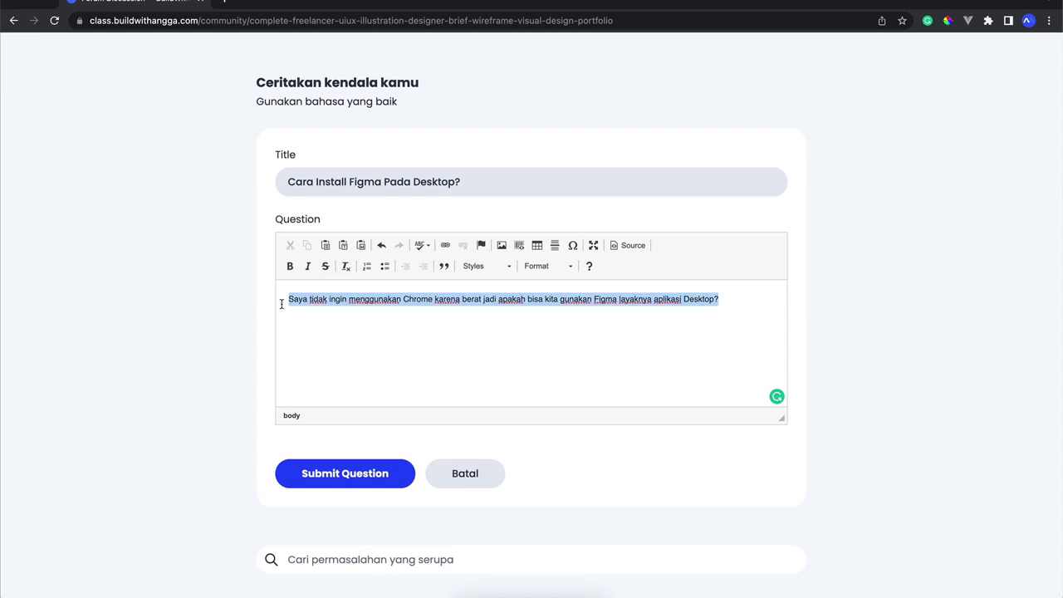
pyautogui.click(730, 298)
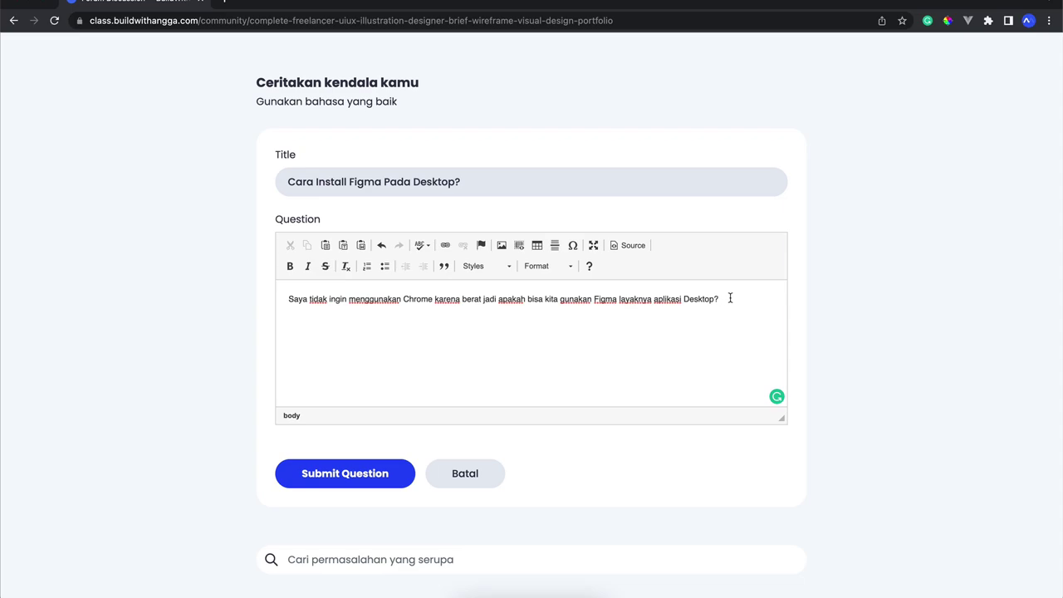
# Step: Insert the Activity Monitor image "Screen Shot 2023-01-01 at 16.08.54" from Finder on a new line below the question text
pyautogui.press('Return')
pyautogui.press('super+Tab')
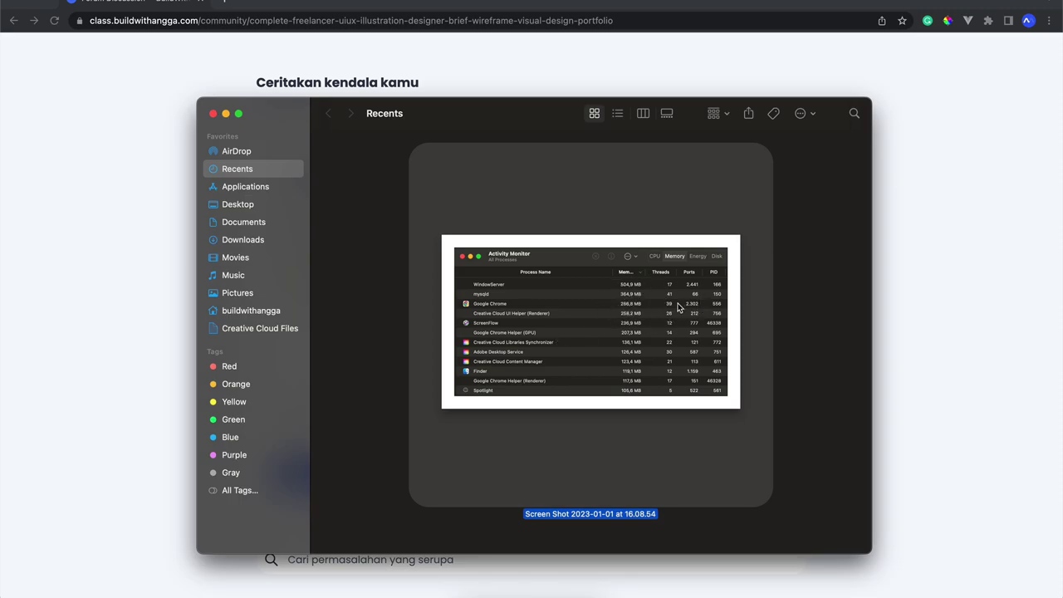
pyautogui.click(913, 297)
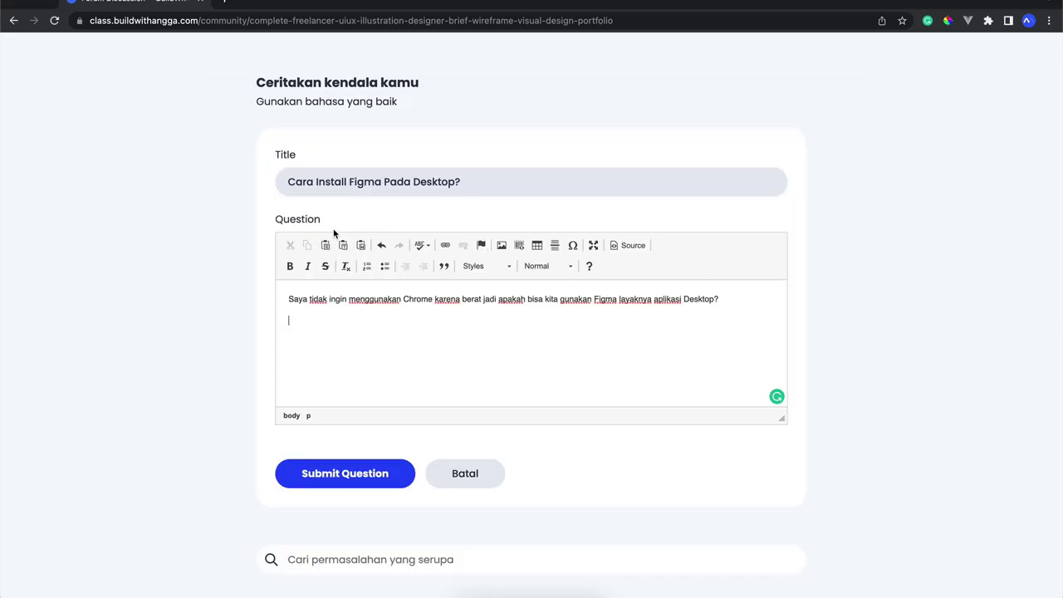
pyautogui.press('super+v')
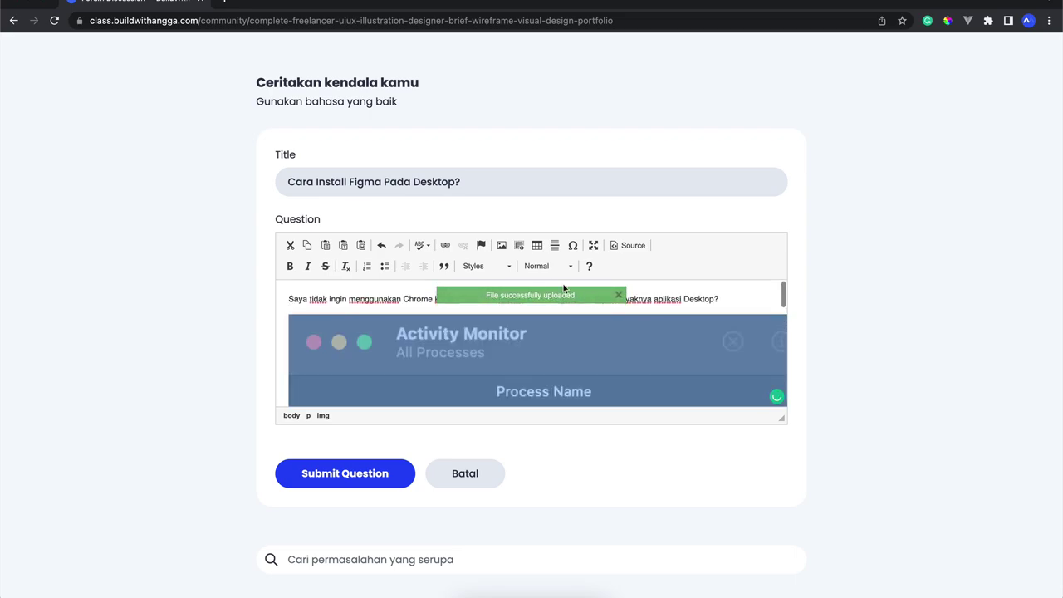
pyautogui.click(729, 300)
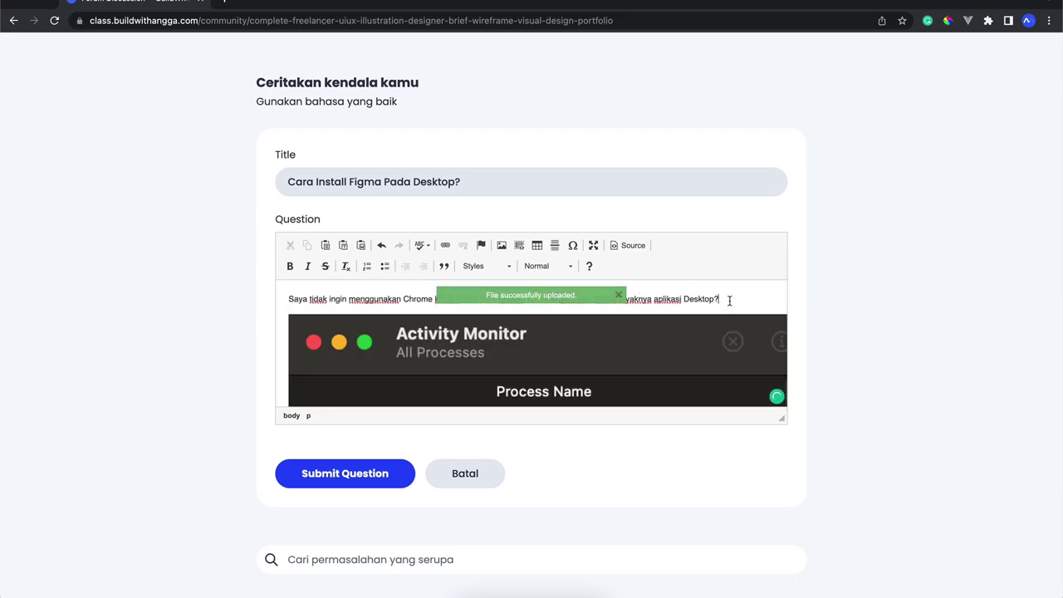
pyautogui.scroll(-10, 729, 300)
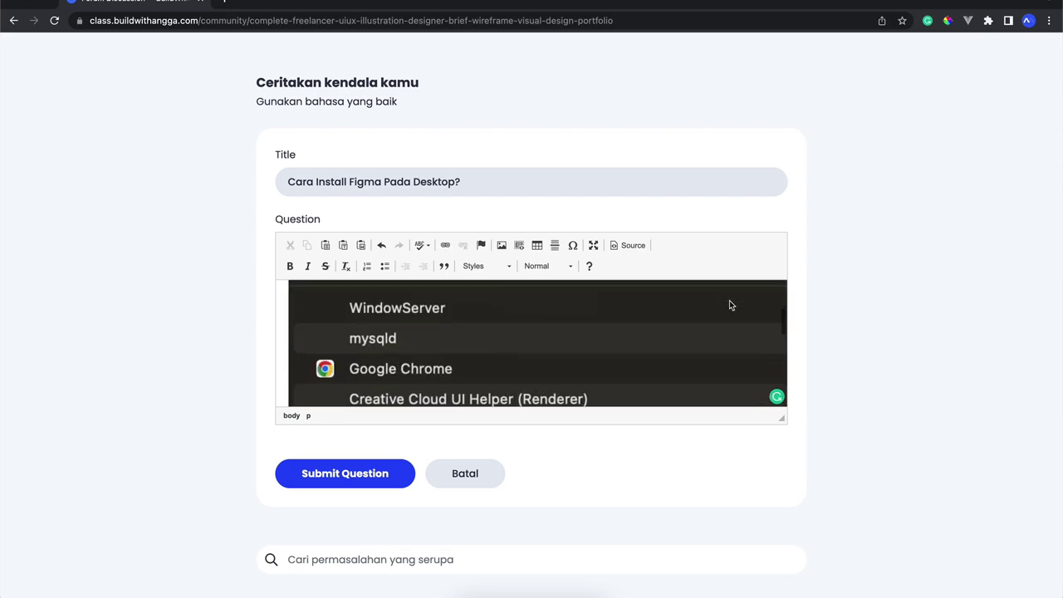
# Step: Submit the Figma question and open "Cara Install Figma Pada Desktop?" under Newest Questions
pyautogui.click(338, 475)
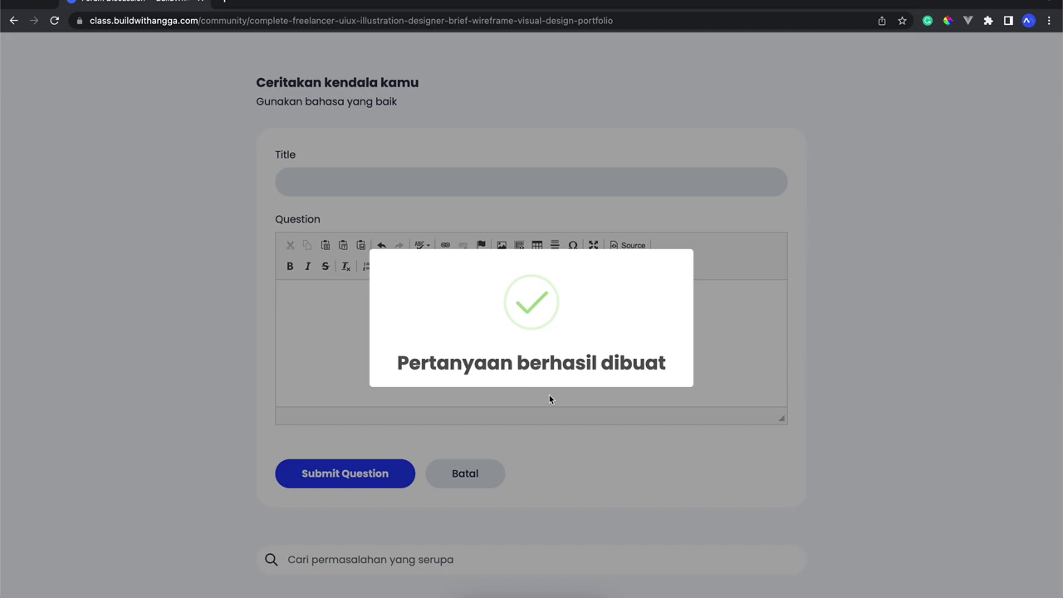
pyautogui.scroll(-5, 552, 415)
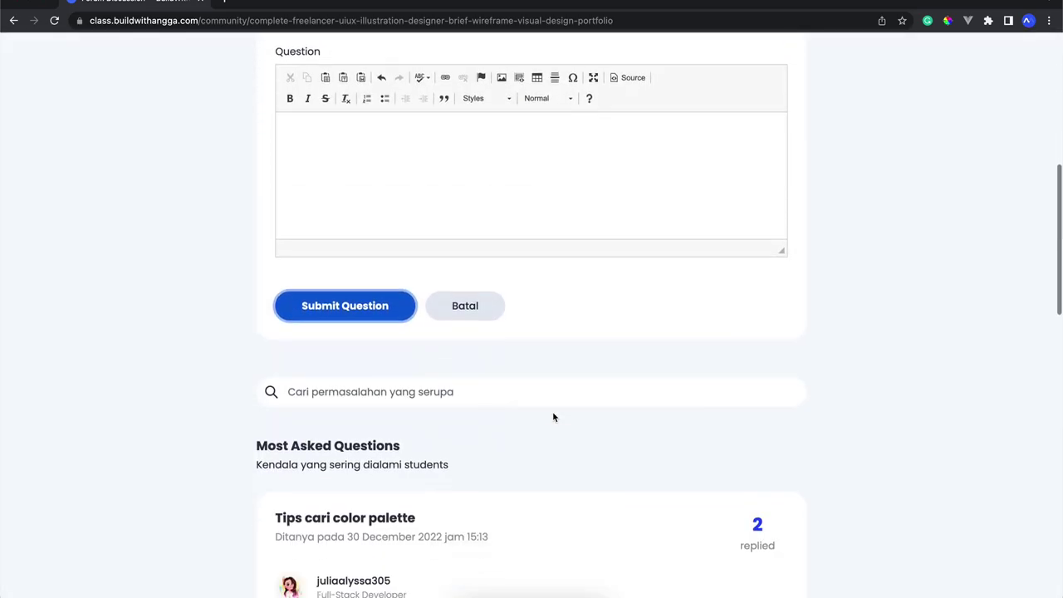
pyautogui.scroll(-5, 554, 417)
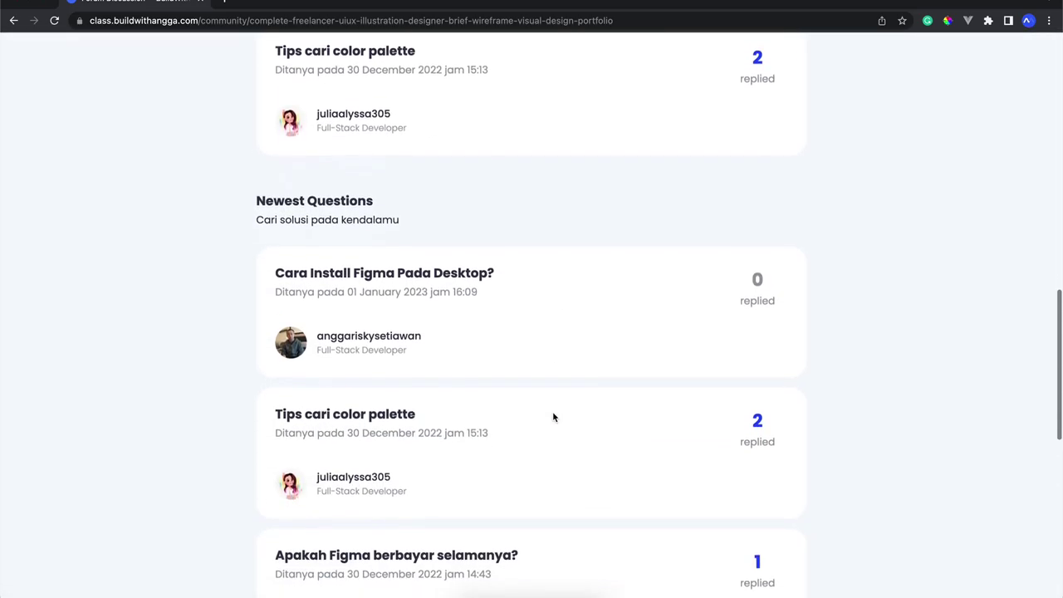
pyautogui.scroll(-1, 554, 418)
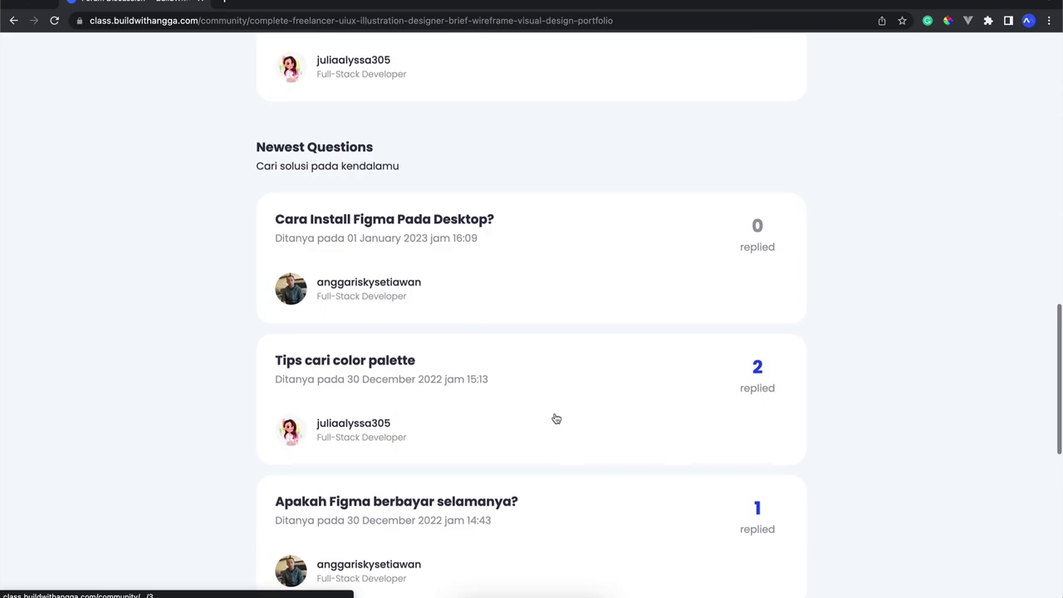
pyautogui.click(443, 221)
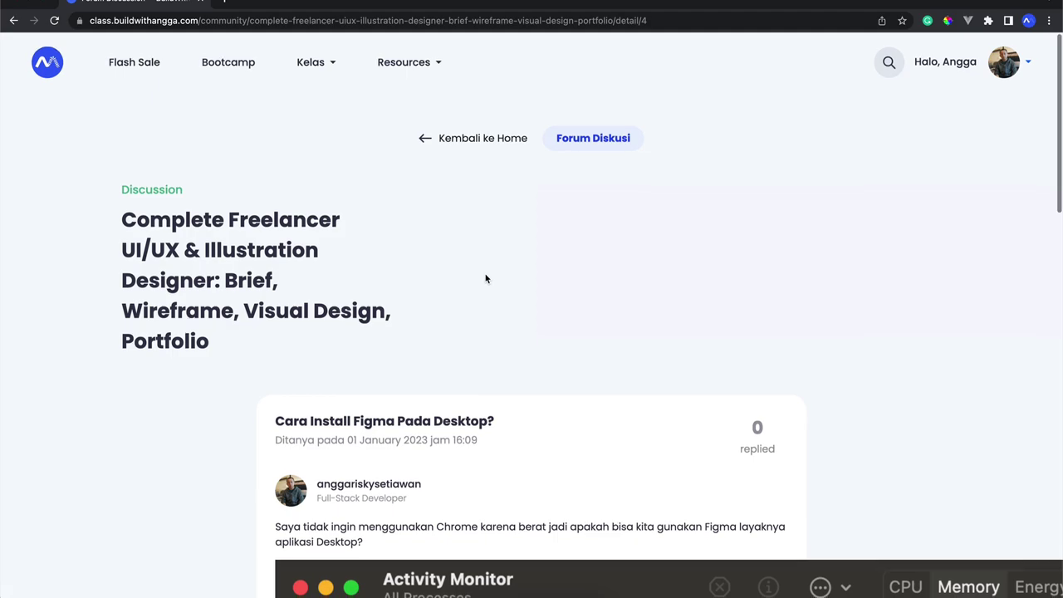
# Step: Look over the posted Figma question, its Activity Monitor image and its answer section
pyautogui.scroll(-5, 485, 279)
pyautogui.scroll(-5, 485, 278)
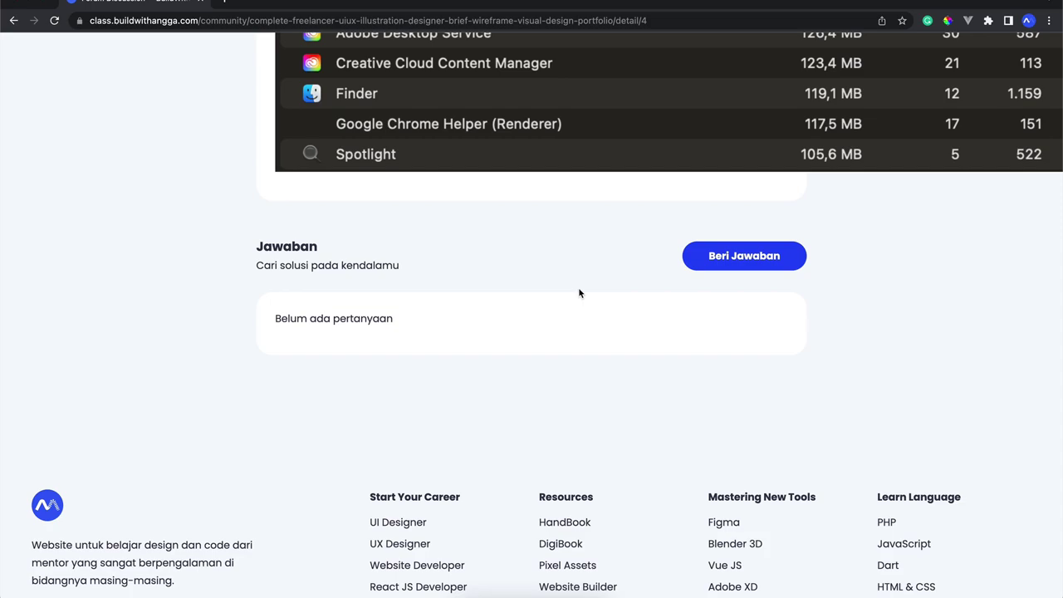
pyautogui.scroll(5, 579, 293)
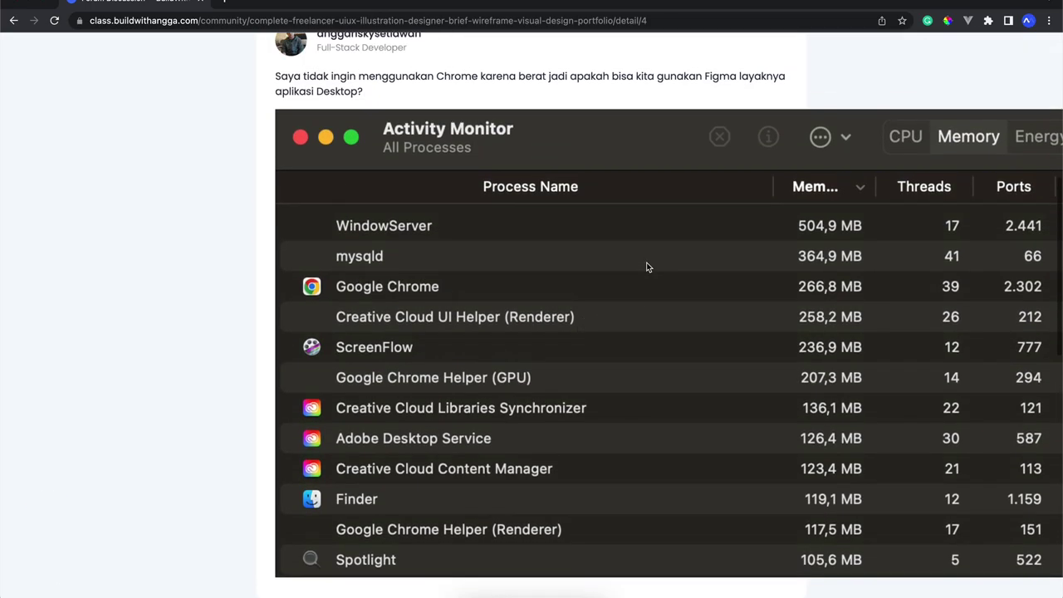
pyautogui.scroll(1, 648, 267)
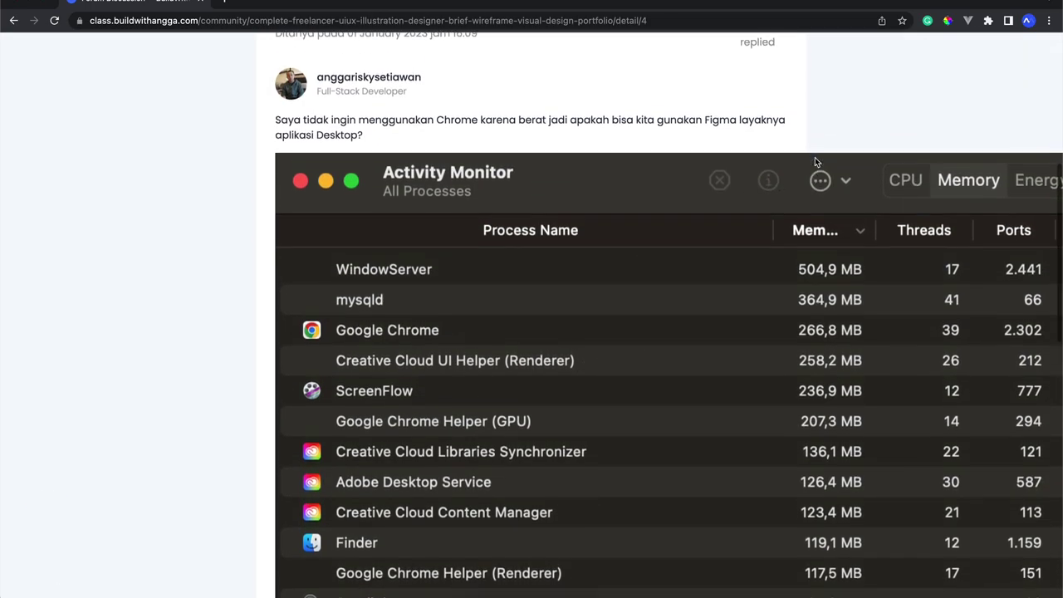
pyautogui.scroll(3, 788, 172)
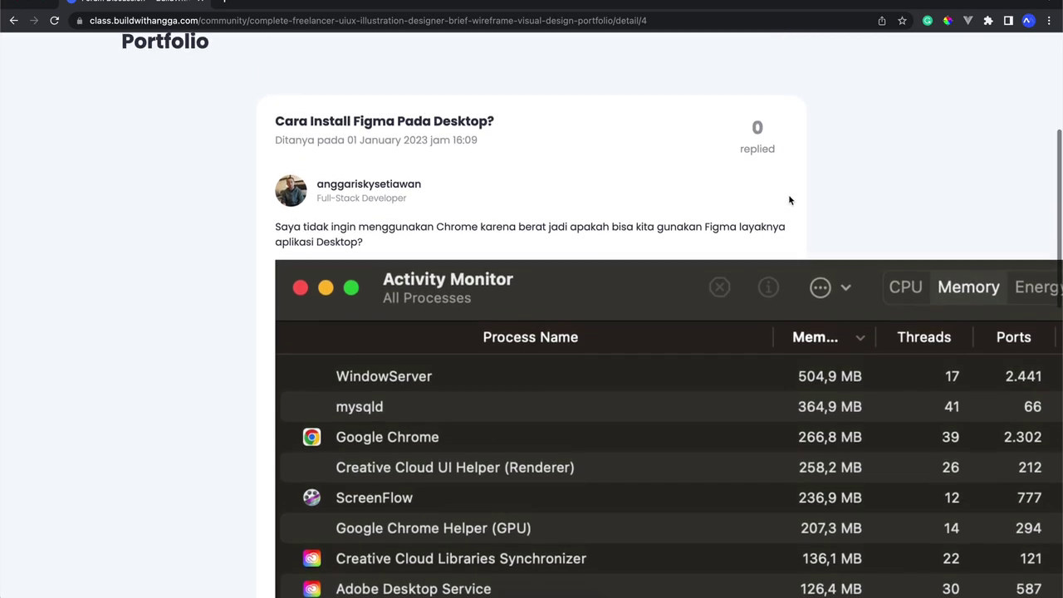
pyautogui.scroll(-5, 789, 200)
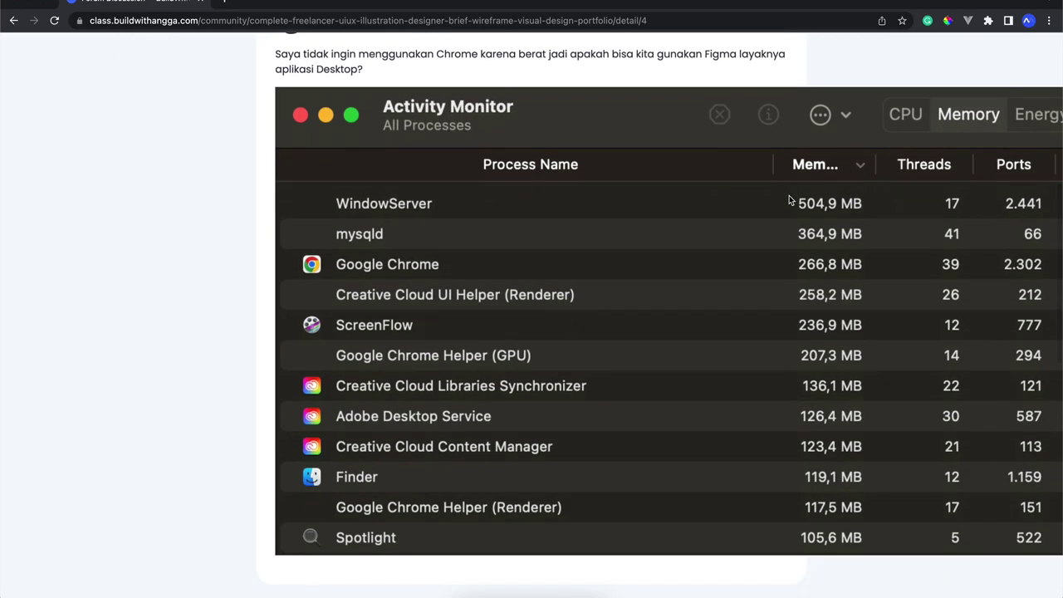
# Step: Go back to the class forum's question list and start another question titled "Erorr 500 Pada APIs"
pyautogui.press('super+bracketleft')
pyautogui.scroll(2, 591, 264)
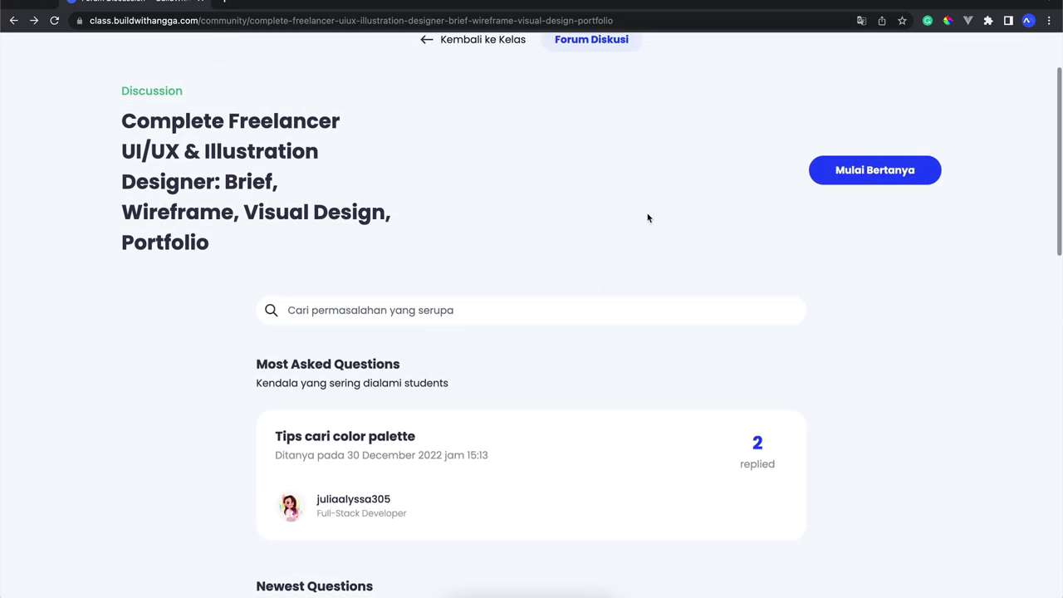
pyautogui.scroll(2, 648, 216)
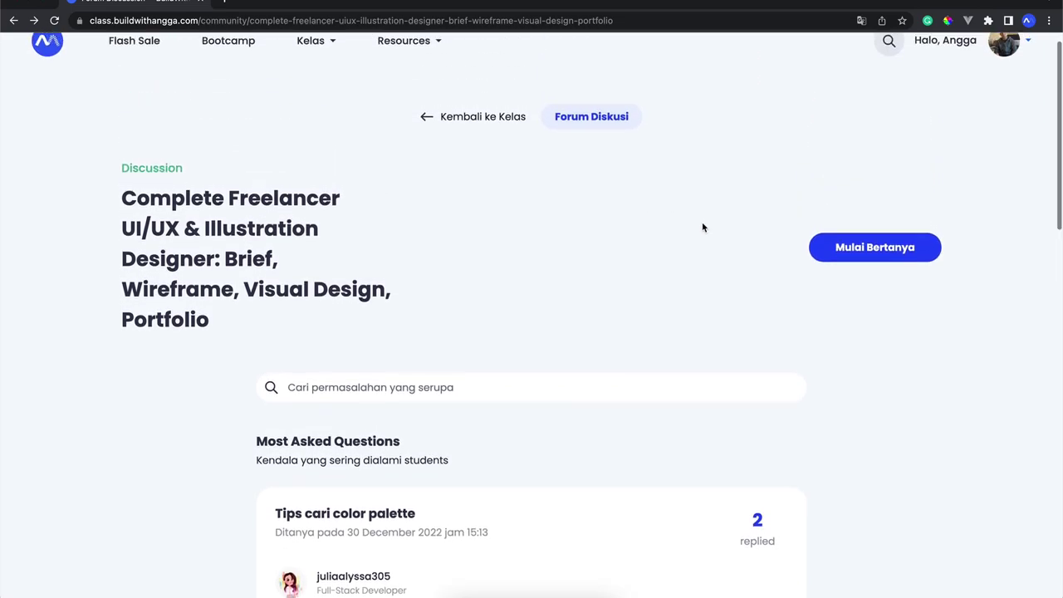
pyautogui.scroll(1, 701, 225)
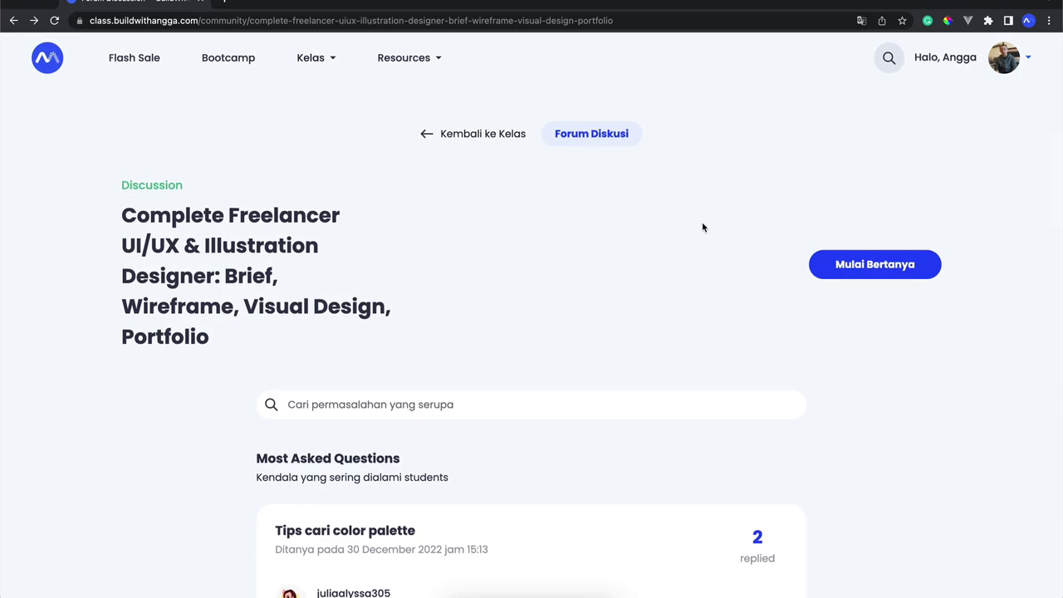
pyautogui.scroll(1, 702, 224)
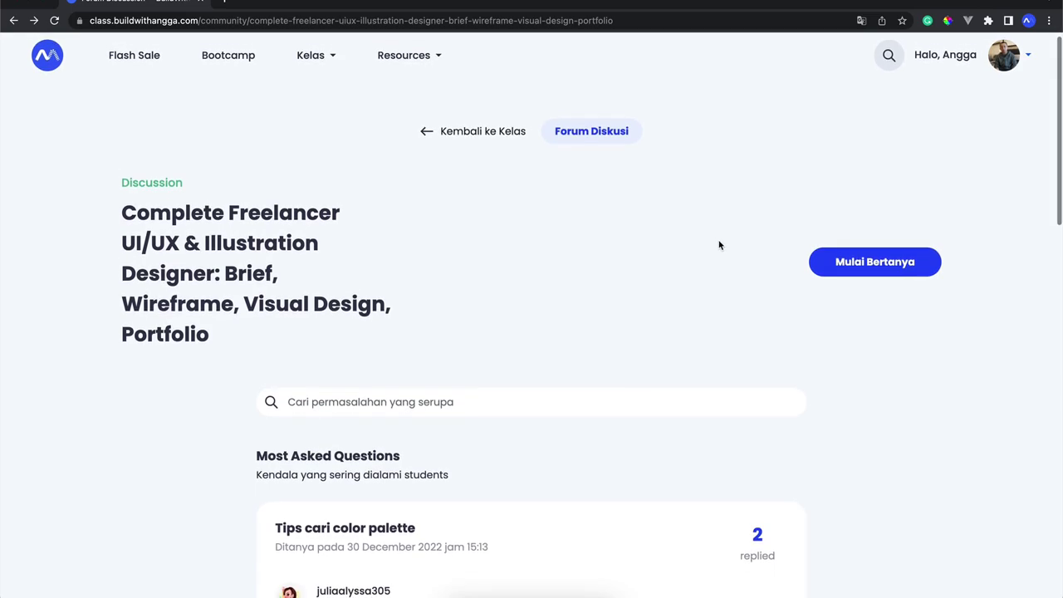
pyautogui.click(872, 264)
pyautogui.scroll(-3, 673, 314)
pyautogui.scroll(-2, 672, 314)
pyautogui.click(542, 258)
pyautogui.write('E')
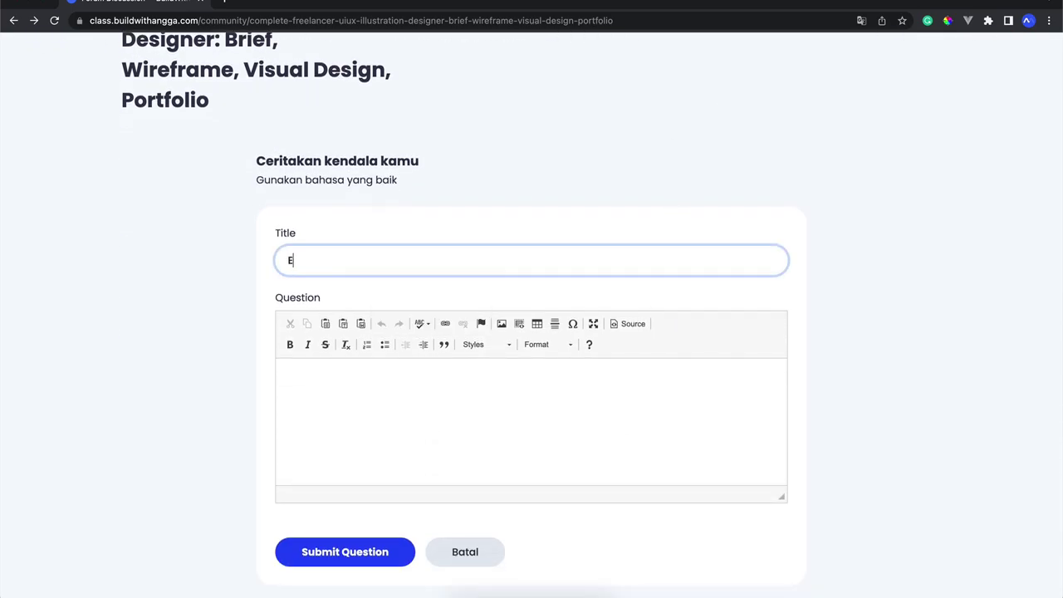
pyautogui.write('rorr 500 Pada APIs')
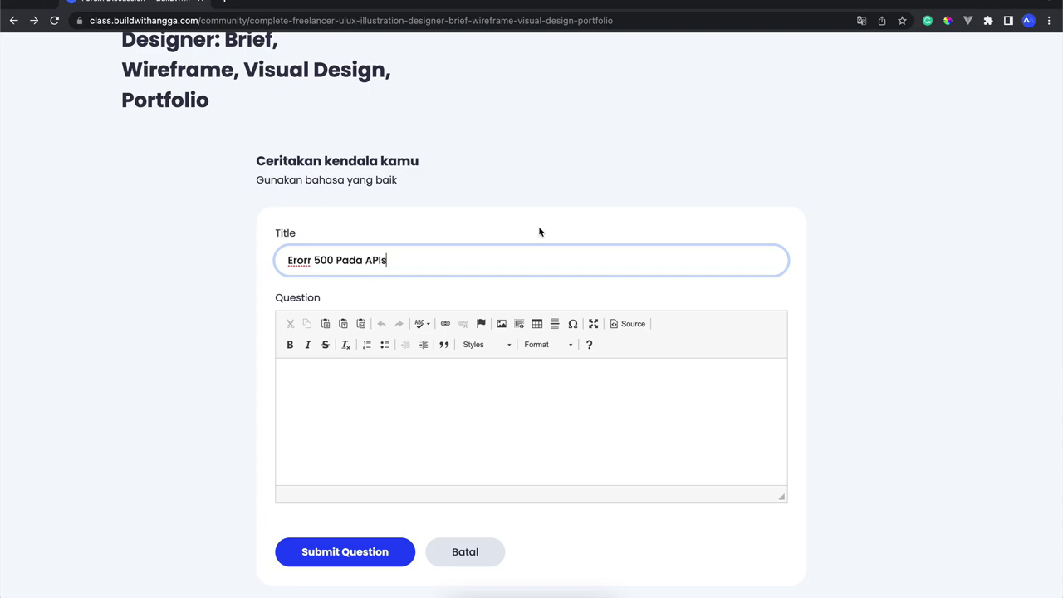
# Step: Enter the question text "Kenapa ketika saya coba consume tapi produk tidak muncul dan error, berikut adalah kodingan saya."
pyautogui.scroll(2, 540, 237)
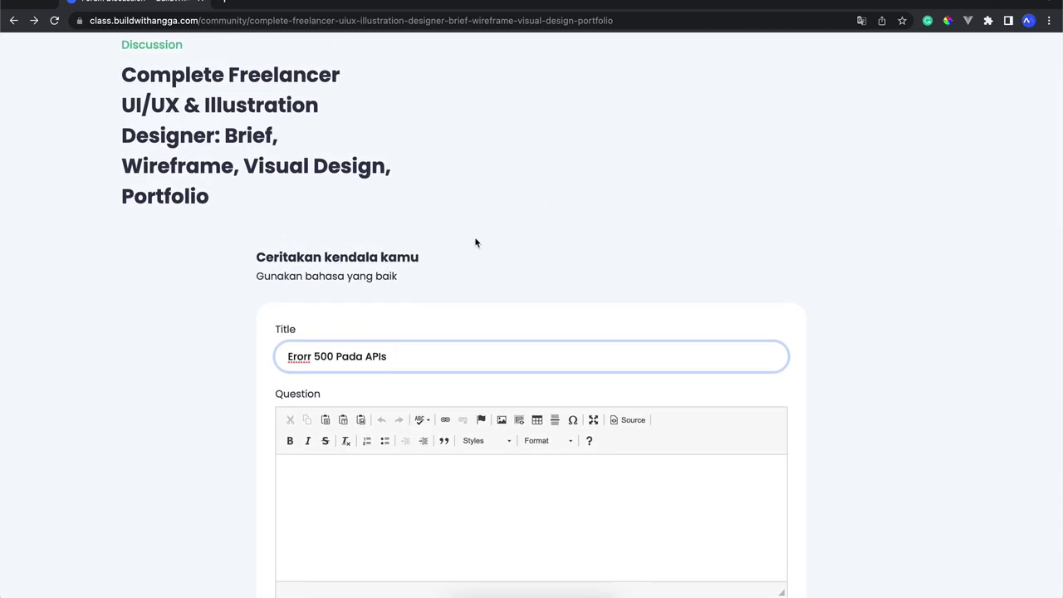
pyautogui.scroll(1, 403, 195)
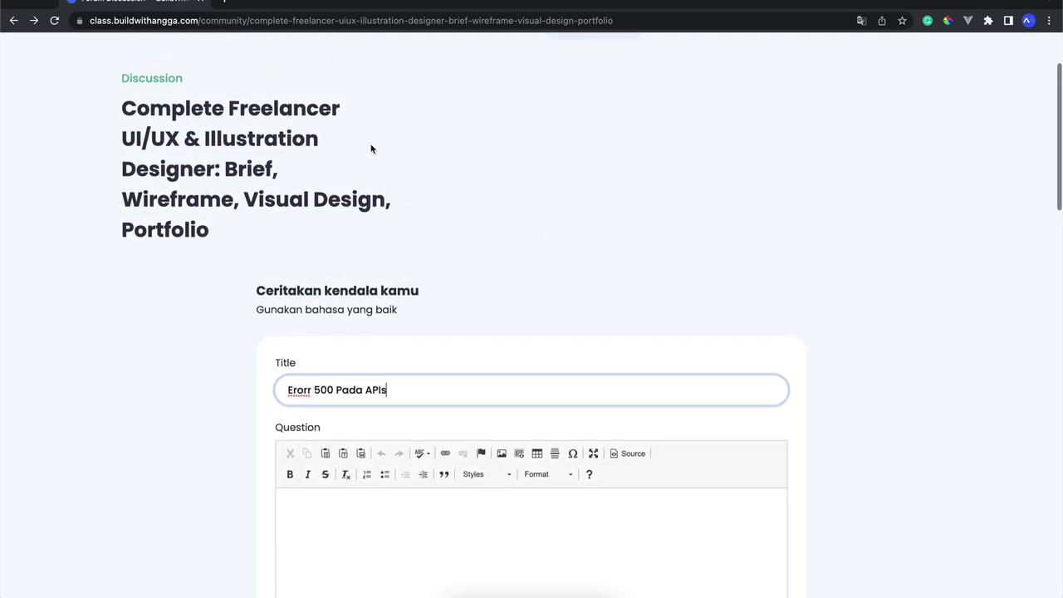
pyautogui.moveTo(121, 132); pyautogui.dragTo(172, 172)
pyautogui.scroll(-5, 297, 230)
pyautogui.click(348, 242)
pyautogui.write('Kenapa ketika s')
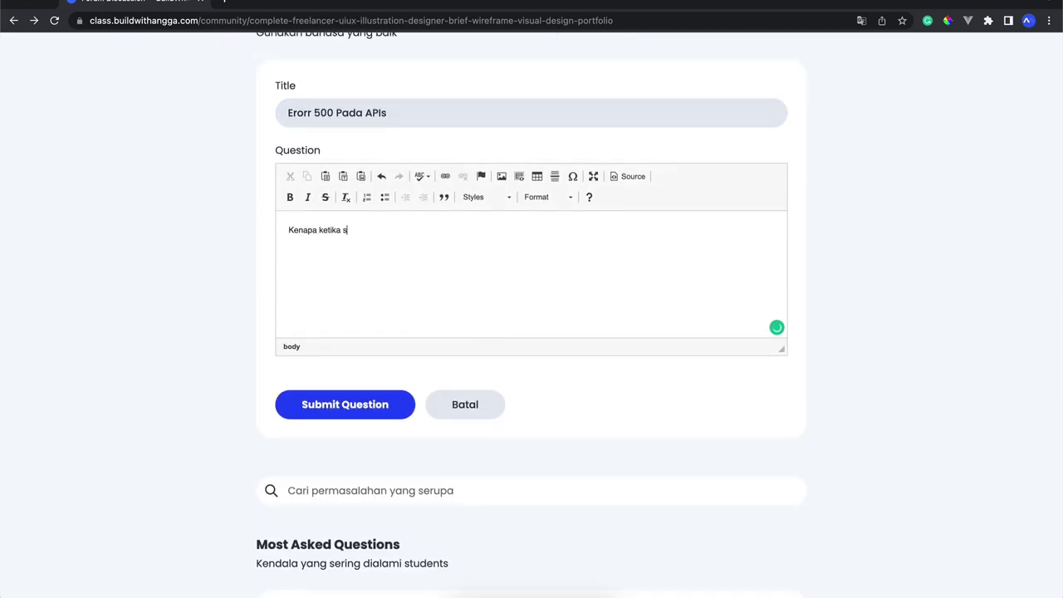
pyautogui.write('aya coba consume tapi produk tidak muncul dan error, berikut adalah kodingan saya.')
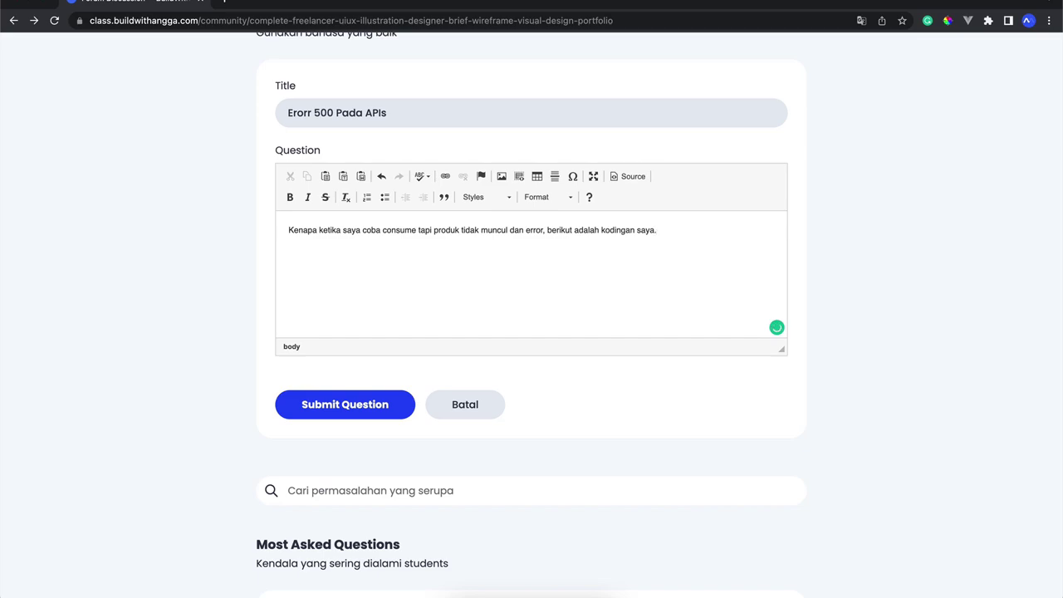
# Step: Start a code snippet on a new line below the question text and set its language to PHP
pyautogui.press('Return')
pyautogui.click(519, 177)
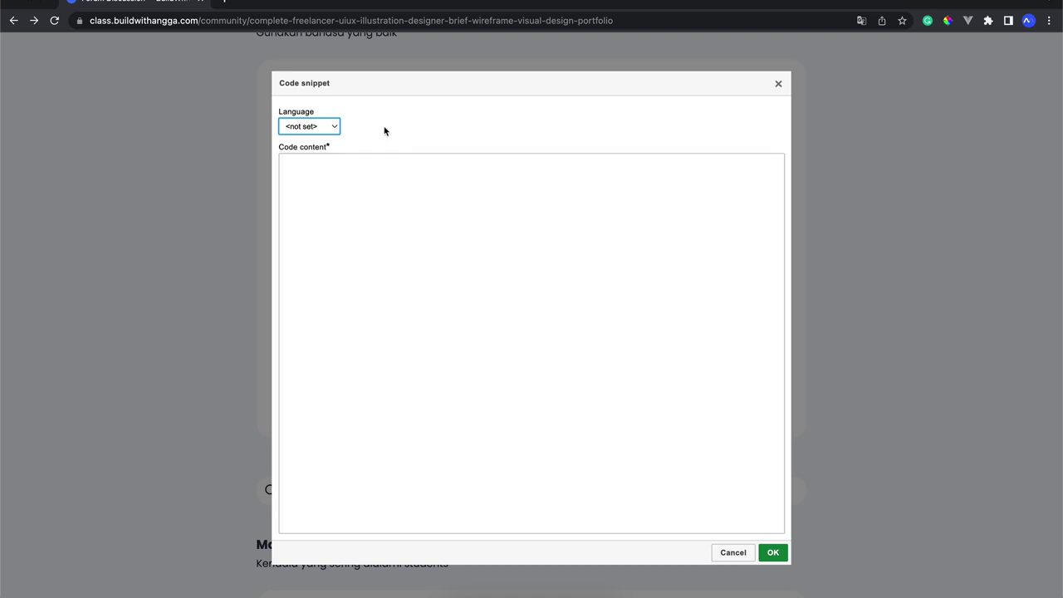
pyautogui.click(324, 127)
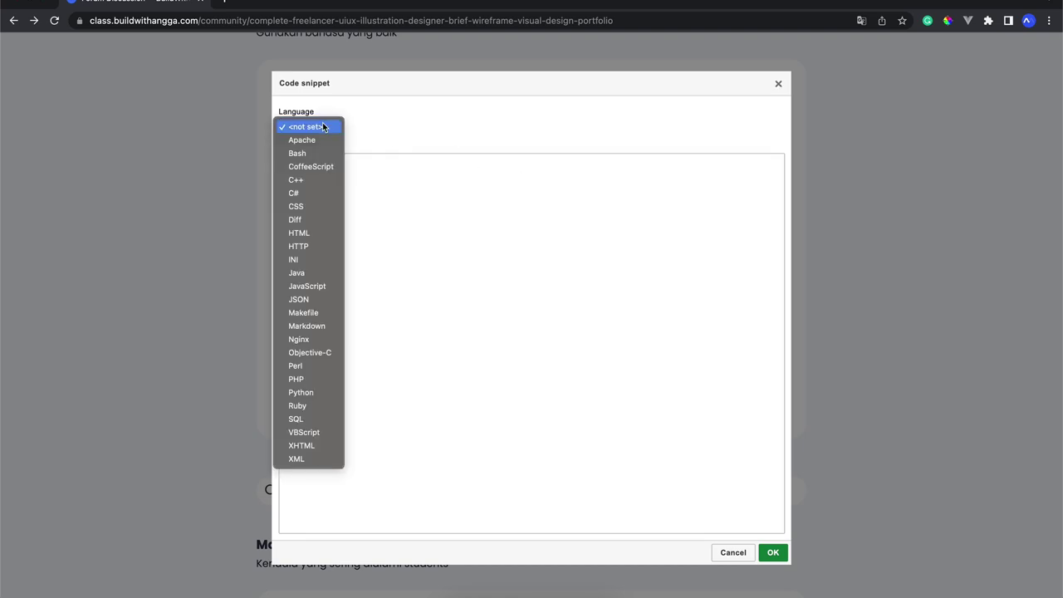
pyautogui.click(312, 379)
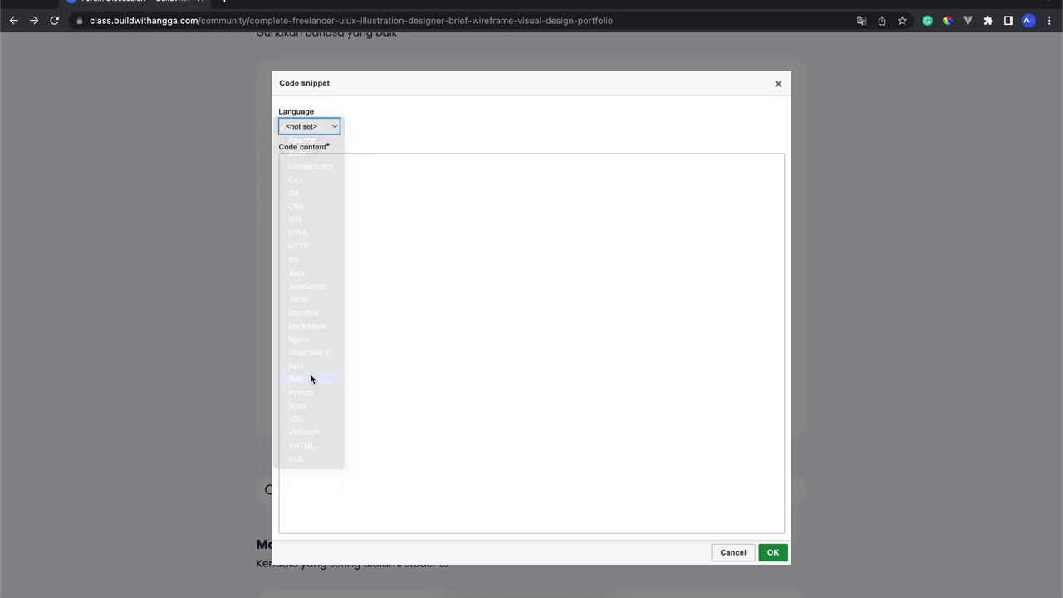
# Step: Copy the edit_user function from OwnerController.php in Visual Studio Code and insert it as the question's code snippet
pyautogui.press('super+Tab')
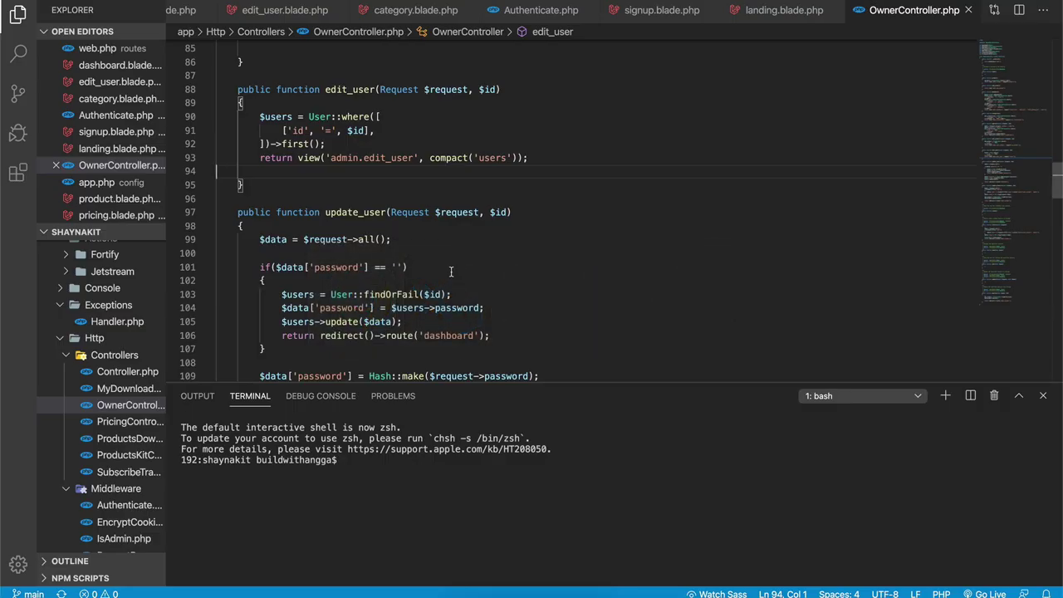
pyautogui.moveTo(273, 188); pyautogui.dragTo(238, 89)
pyautogui.press('super+c')
pyautogui.press('super+Tab')
pyautogui.click(337, 200)
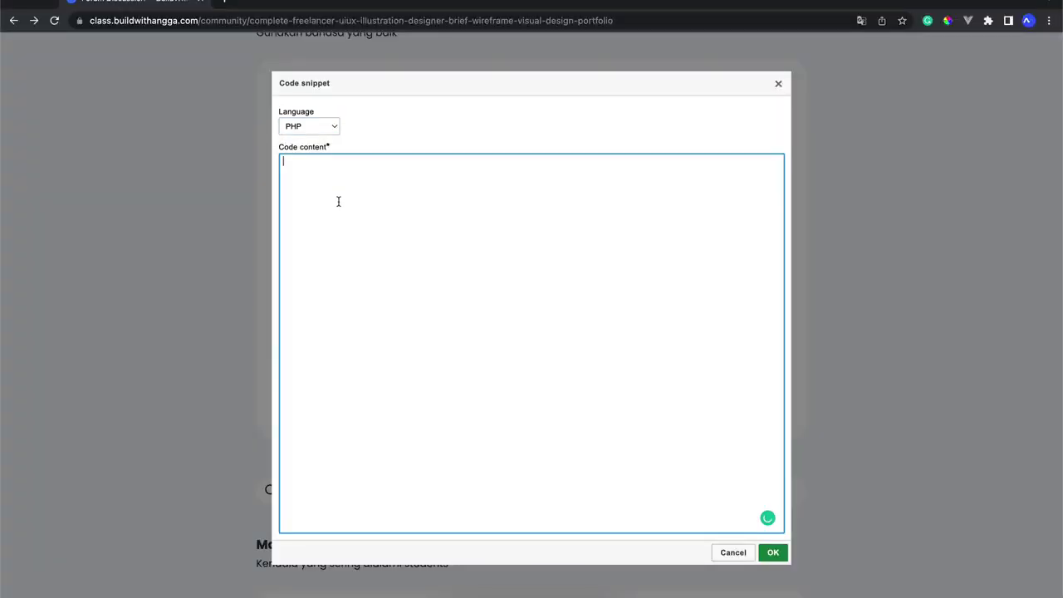
pyautogui.press('super+v')
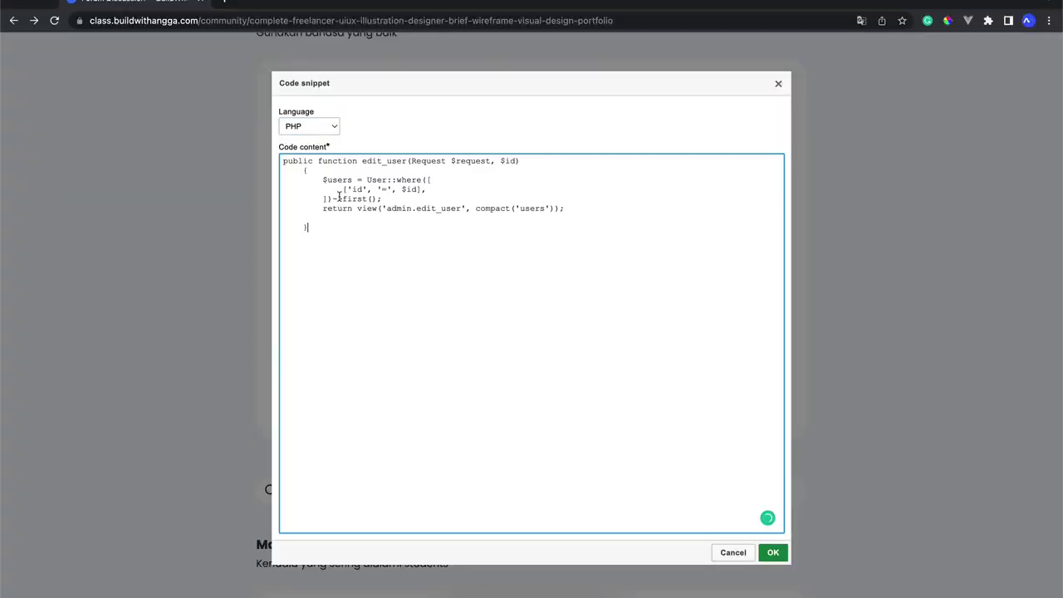
pyautogui.click(786, 559)
# Step: Review the question with its code snippet, submit it, and open "Erorr 500 Pada APIs" under Newest Questions
pyautogui.scroll(3, 579, 278)
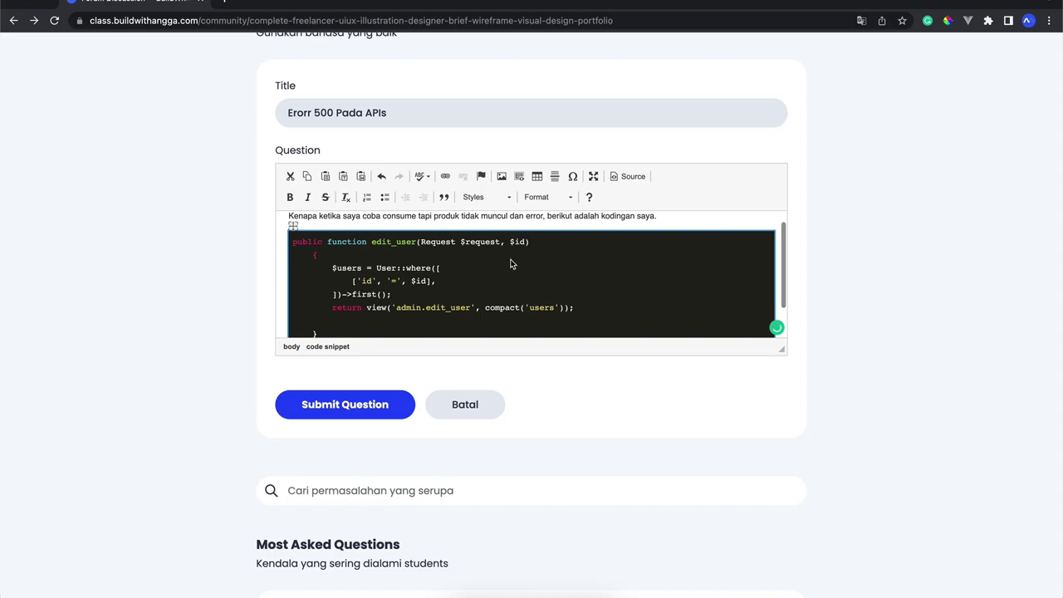
pyautogui.click(681, 232)
pyautogui.scroll(-3, 681, 232)
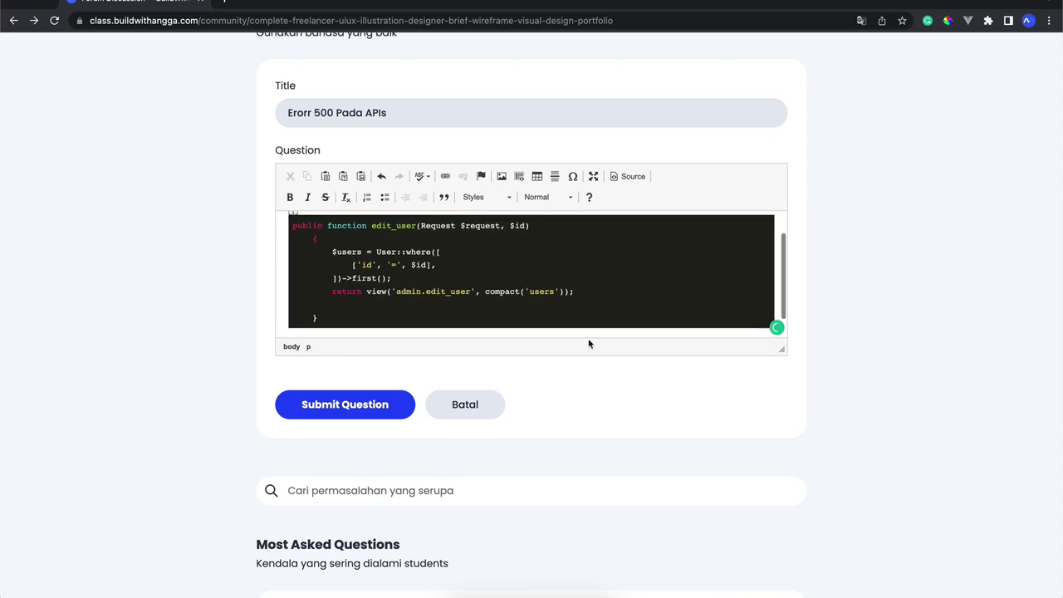
pyautogui.scroll(-1, 588, 344)
pyautogui.scroll(5, 589, 344)
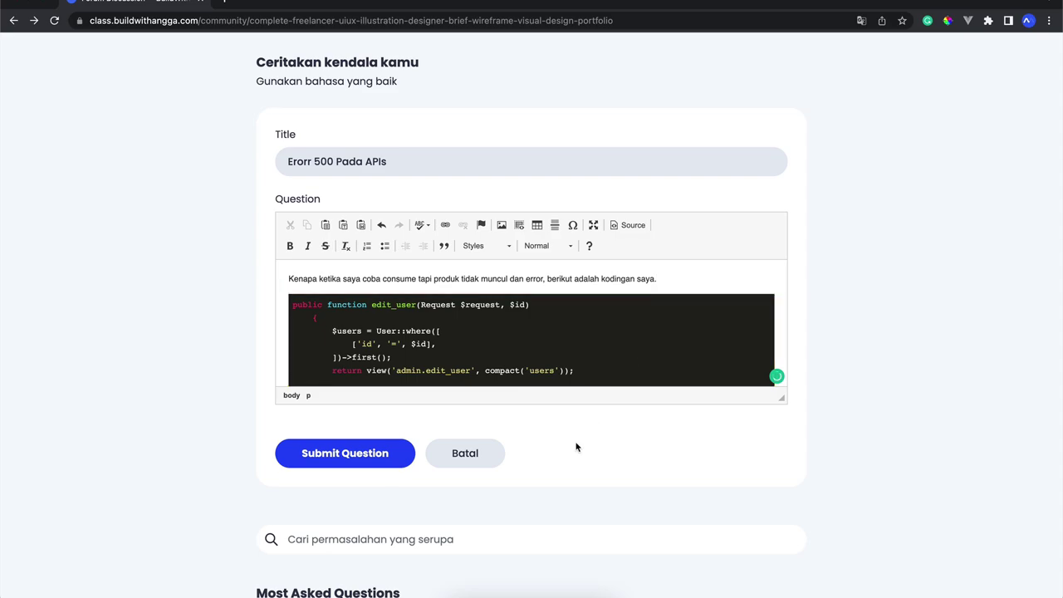
pyautogui.scroll(-1, 575, 447)
pyautogui.click(358, 408)
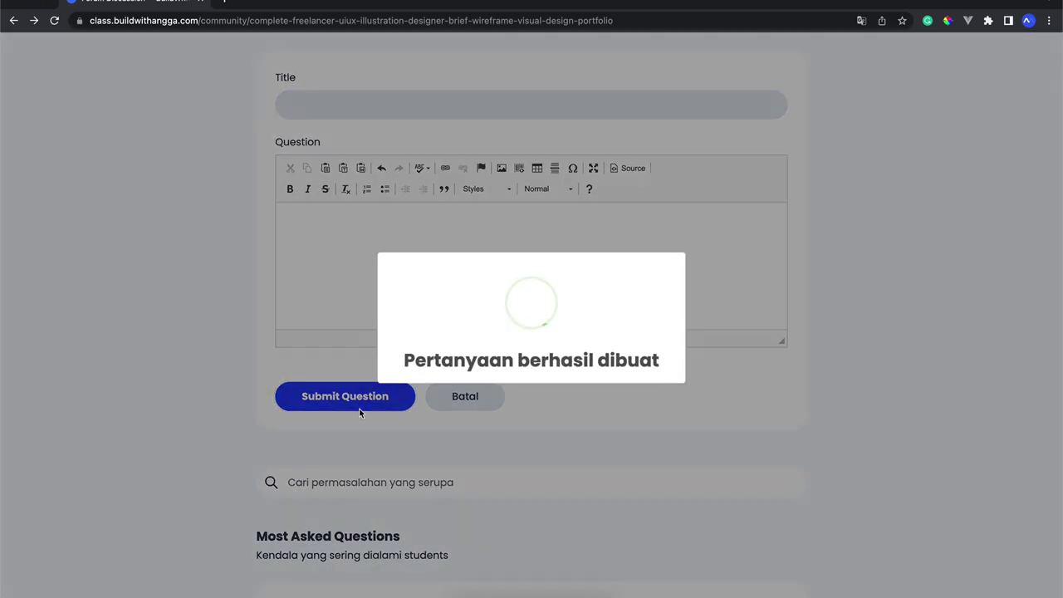
pyautogui.scroll(-6, 563, 448)
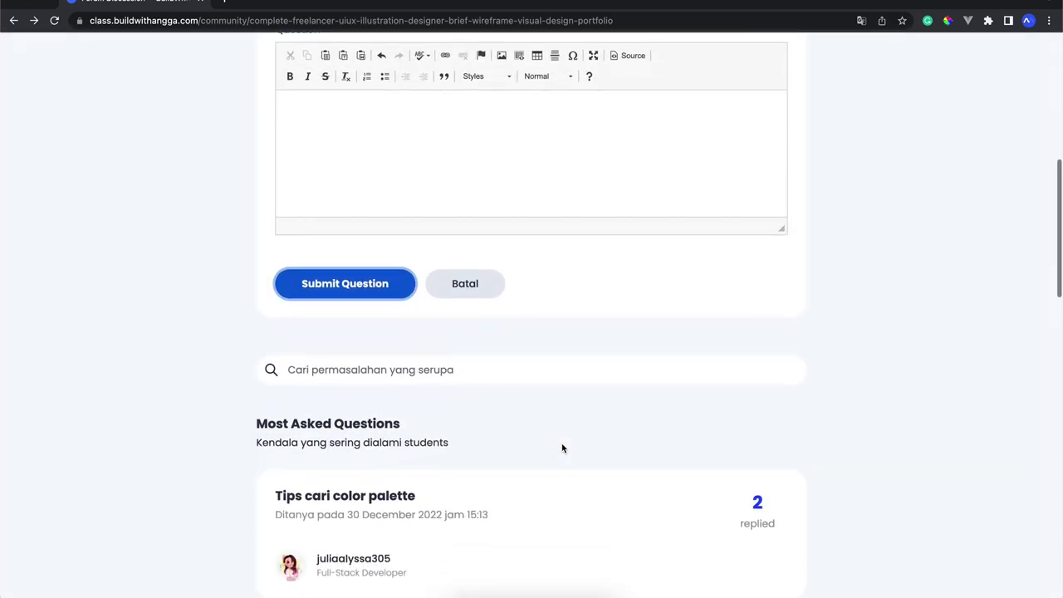
pyautogui.click(373, 336)
# Step: Look over the posted "Erorr 500 Pada APIs" question, its PHP code block and its answer section
pyautogui.scroll(-5, 373, 340)
pyautogui.scroll(1, 413, 286)
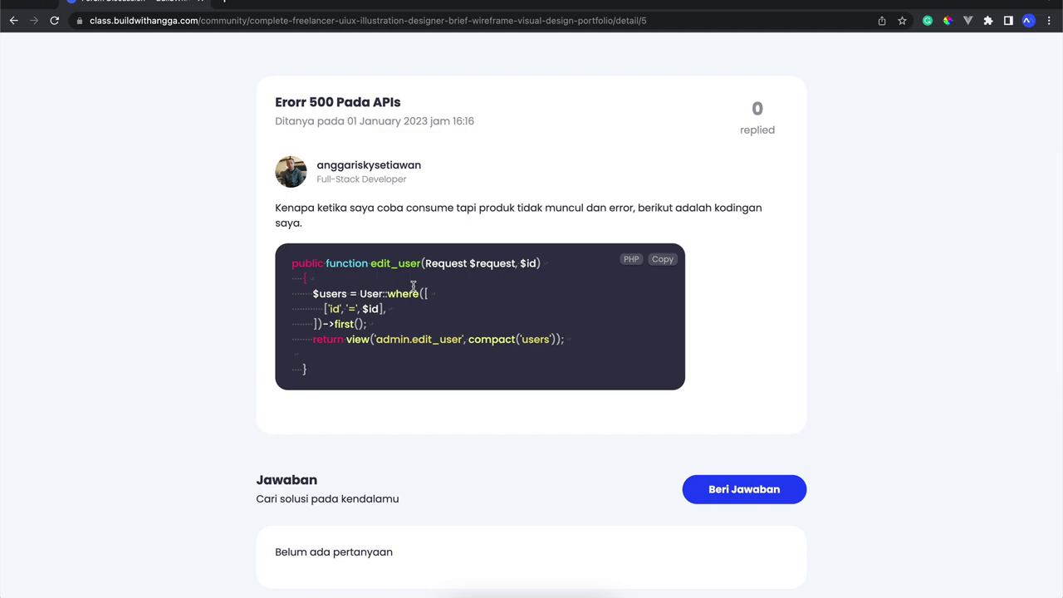
pyautogui.scroll(3, 413, 286)
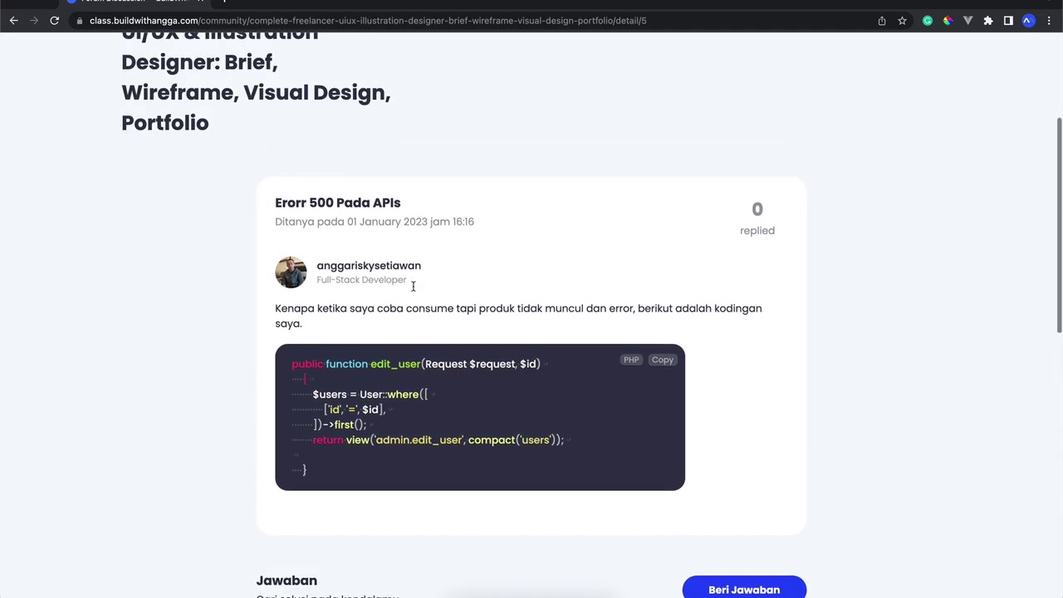
pyautogui.scroll(-1, 413, 316)
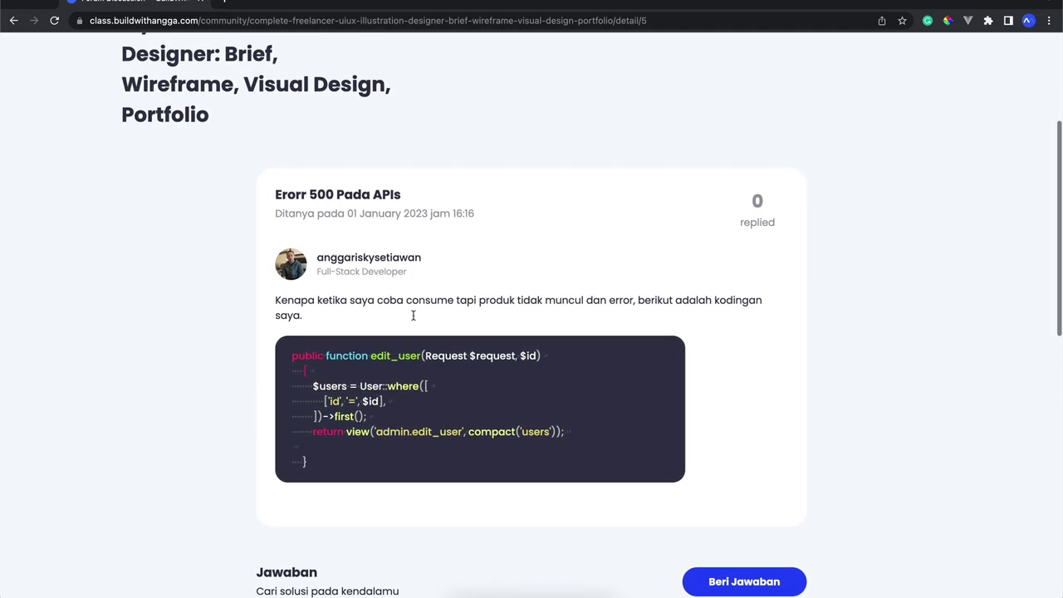
pyautogui.scroll(-1, 451, 370)
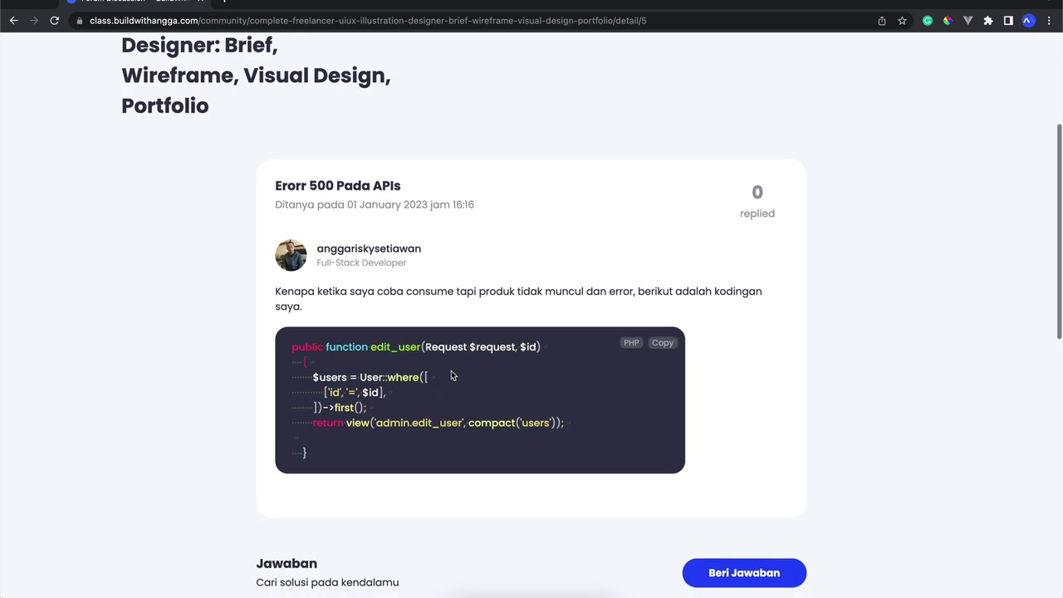
pyautogui.scroll(5, 533, 286)
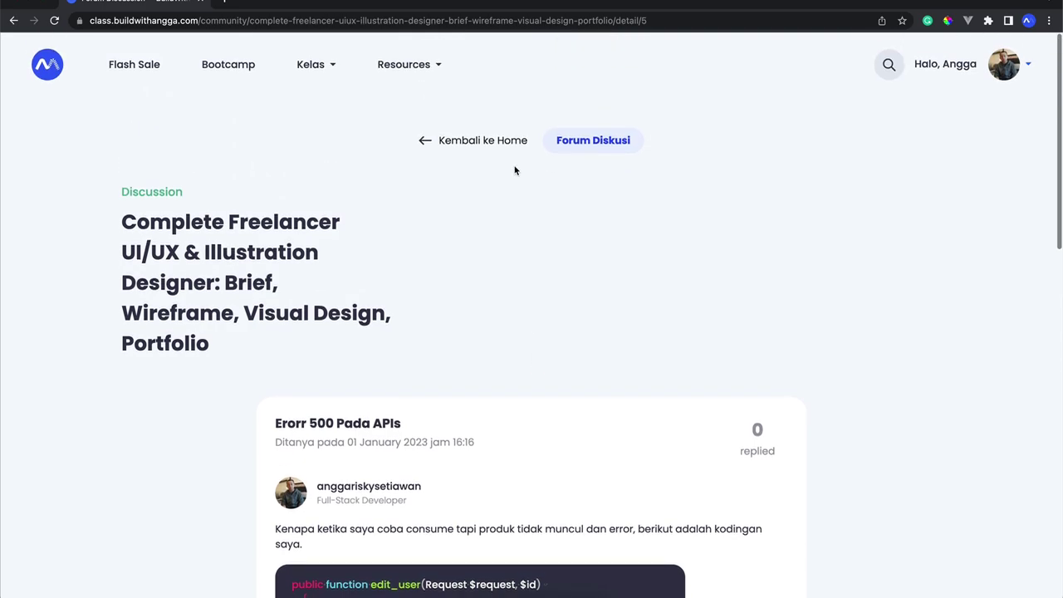
# Step: Go back to the class forum's question list and look through the Most Asked Questions and Newest Questions
pyautogui.click(503, 143)
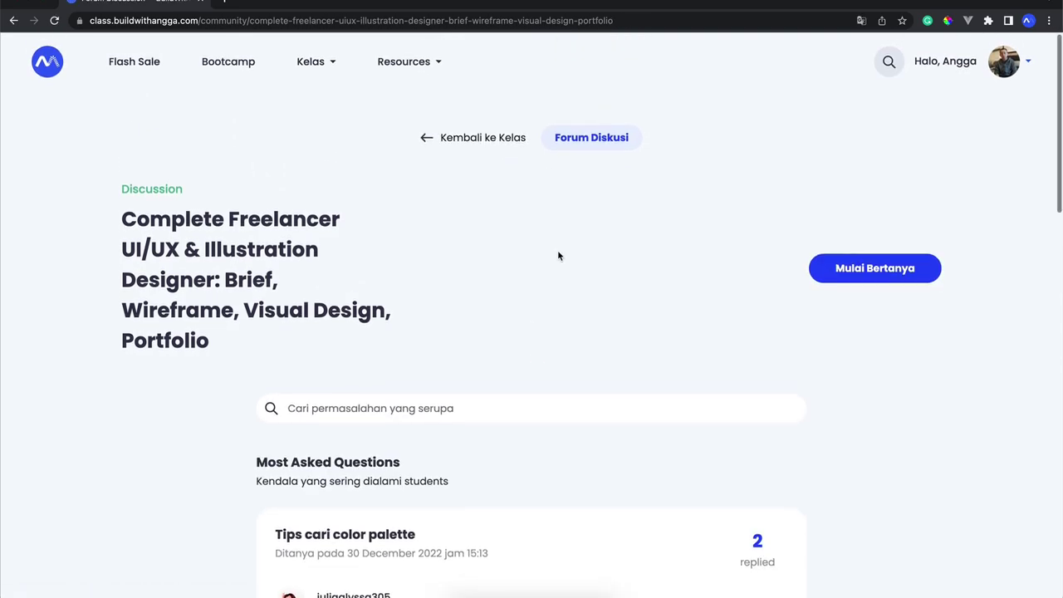
pyautogui.scroll(-1, 558, 255)
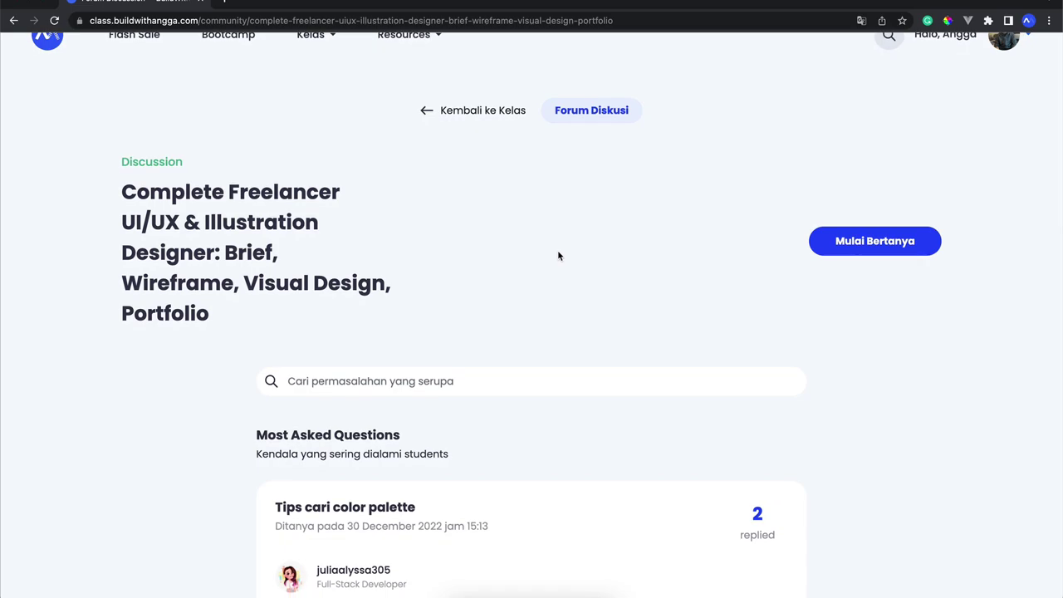
pyautogui.scroll(1, 558, 255)
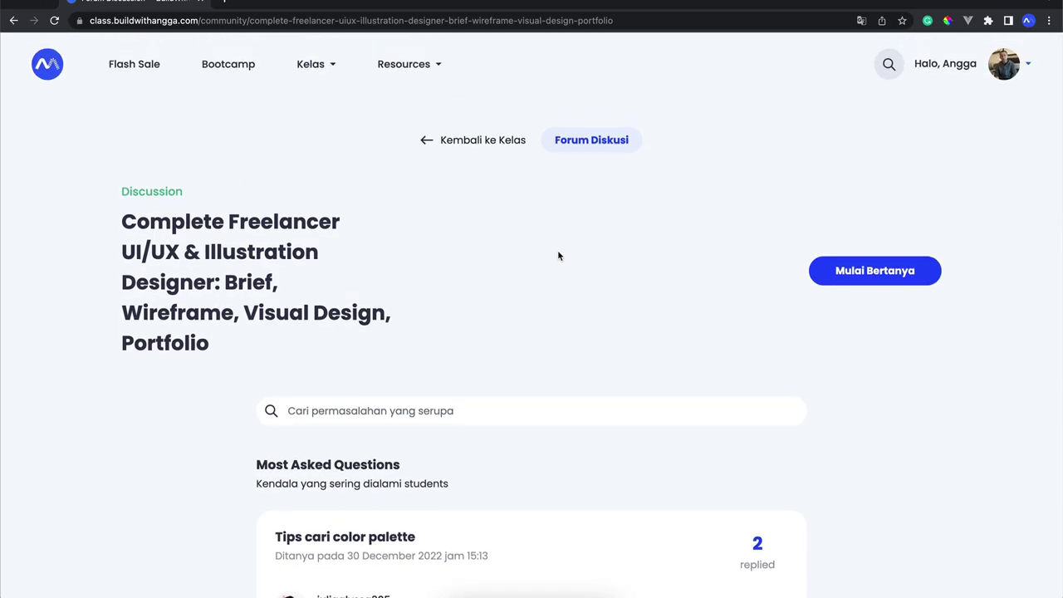
pyautogui.scroll(-5, 558, 254)
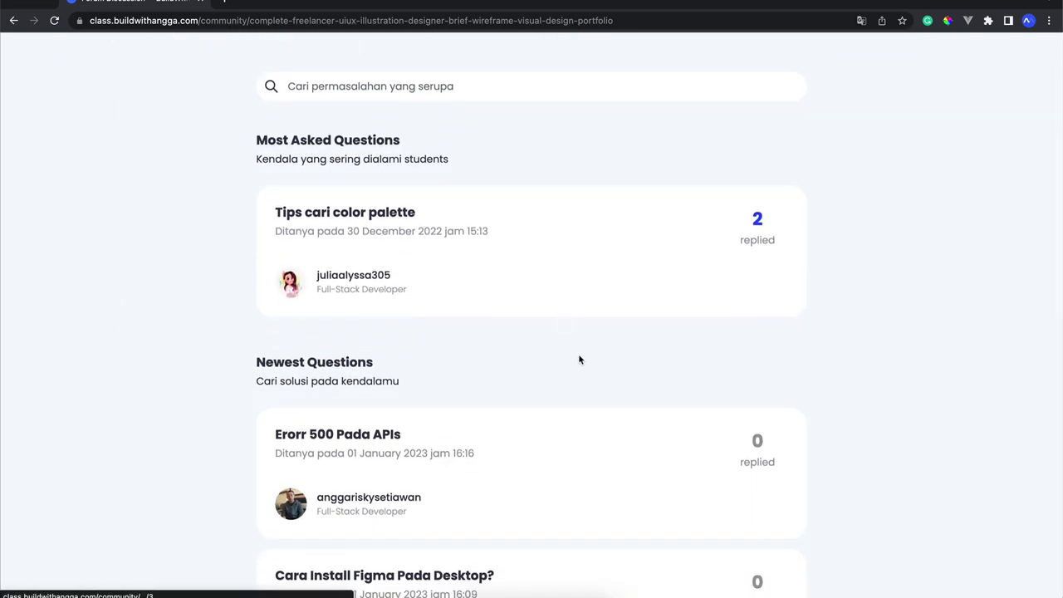
pyautogui.scroll(-3, 579, 360)
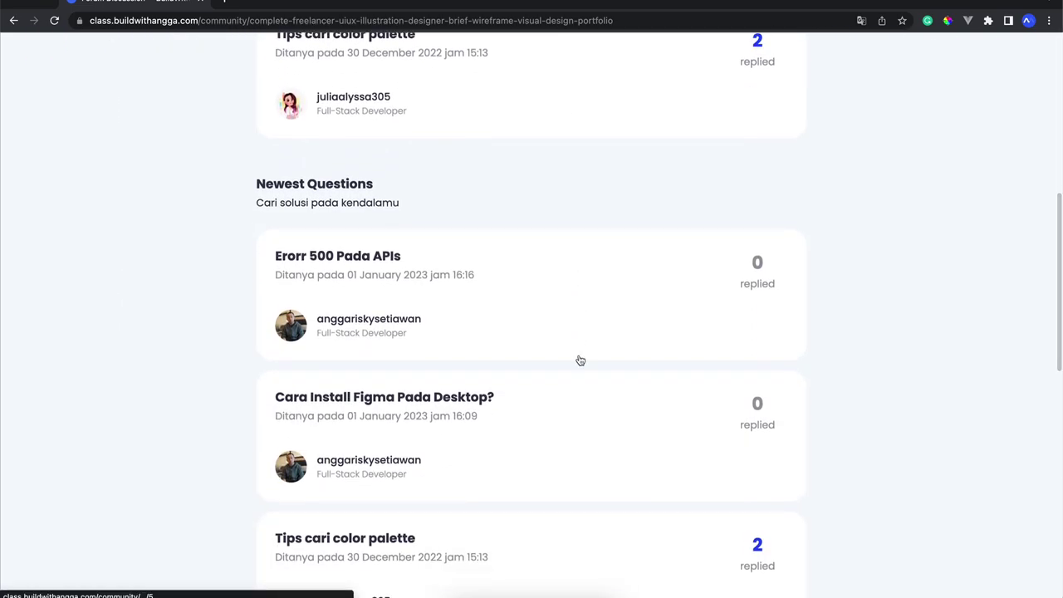
pyautogui.scroll(5, 579, 359)
pyautogui.scroll(1, 579, 360)
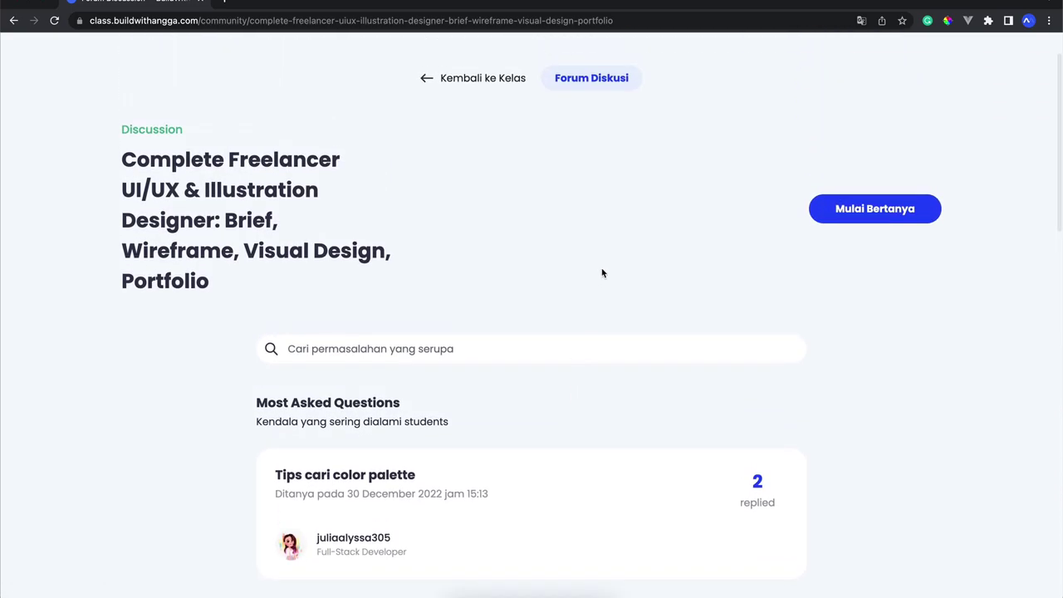
pyautogui.scroll(1, 602, 272)
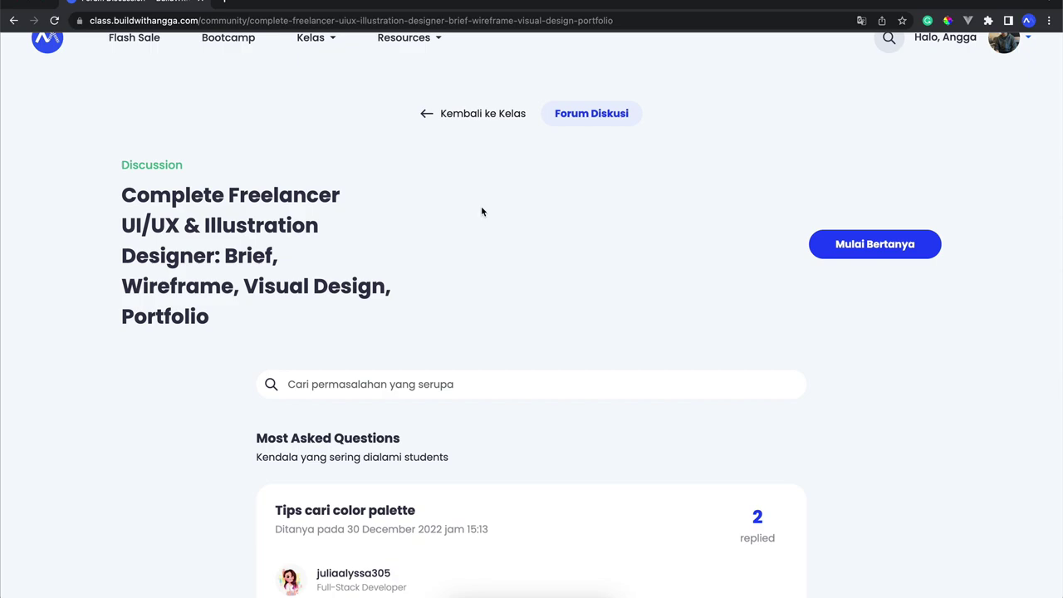
pyautogui.scroll(-3, 482, 211)
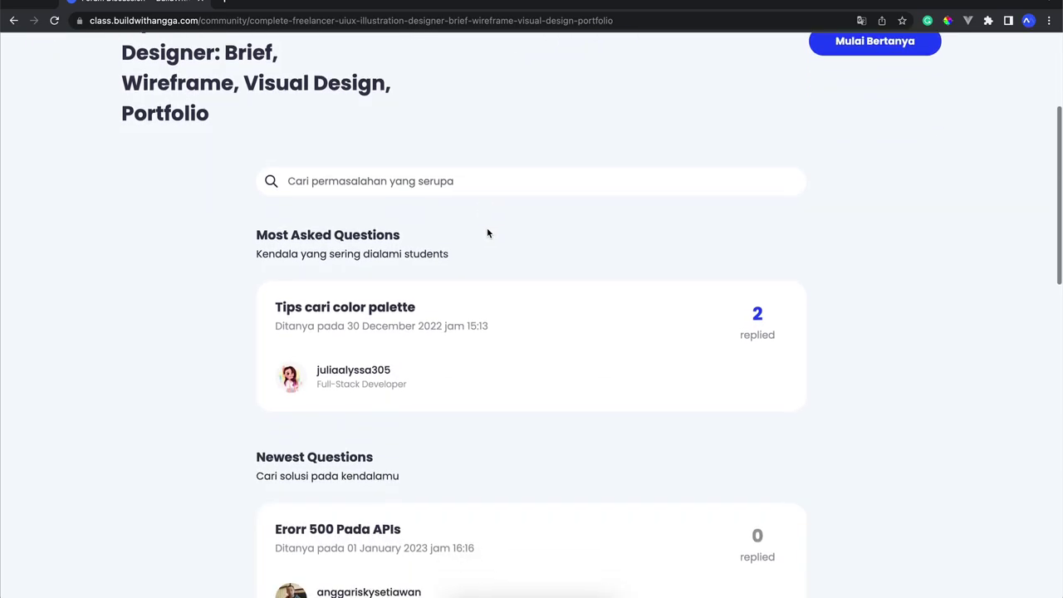
pyautogui.scroll(-3, 487, 234)
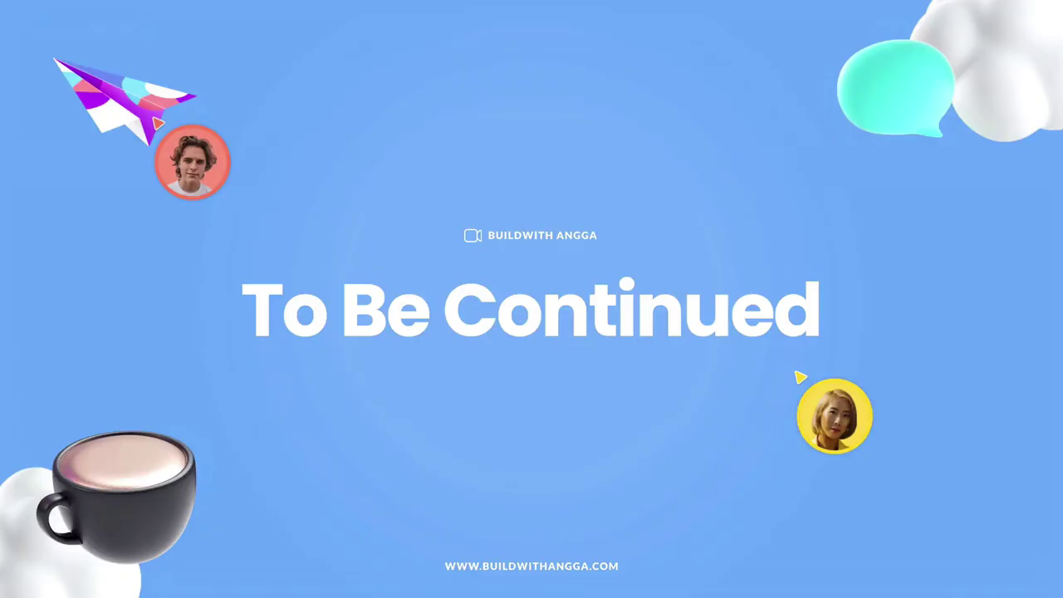